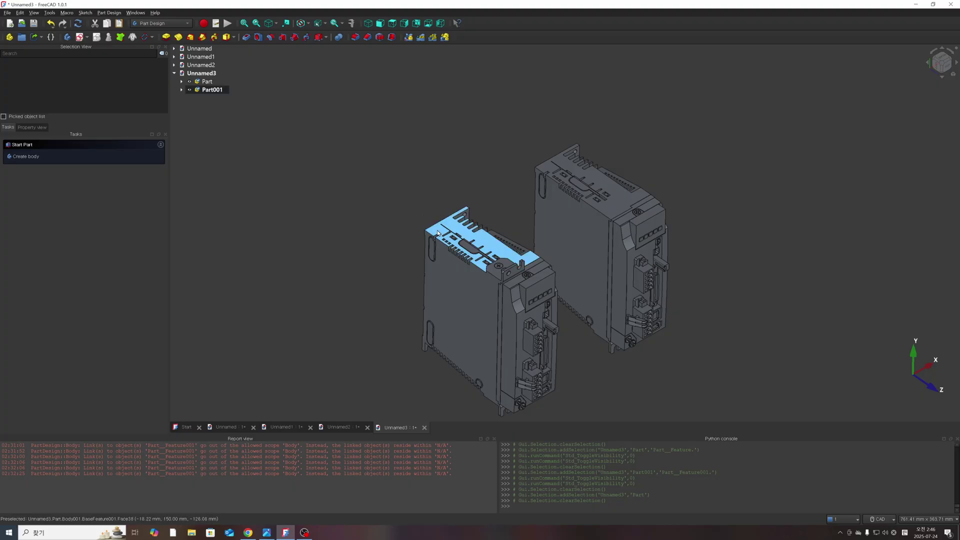
# Add two new bodies, Body002 and Body003, inside the active Part001.
pyautogui.moveTo(435, 228)
pyautogui.mouseDown(button='middle')
pyautogui.moveTo(410, 228)
pyautogui.moveTo(409, 240)
pyautogui.moveTo(427, 244)
pyautogui.mouseUp(button='middle')
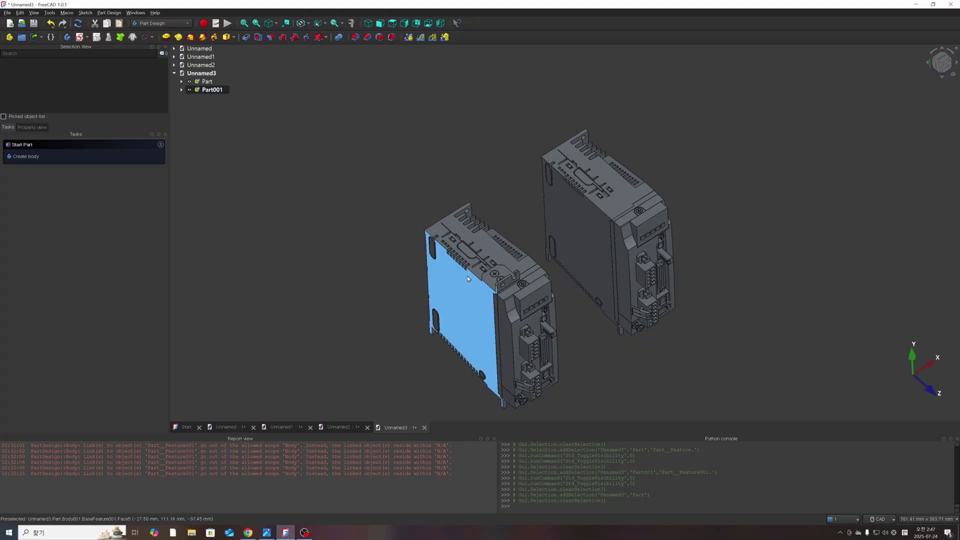
pyautogui.click(202, 90)
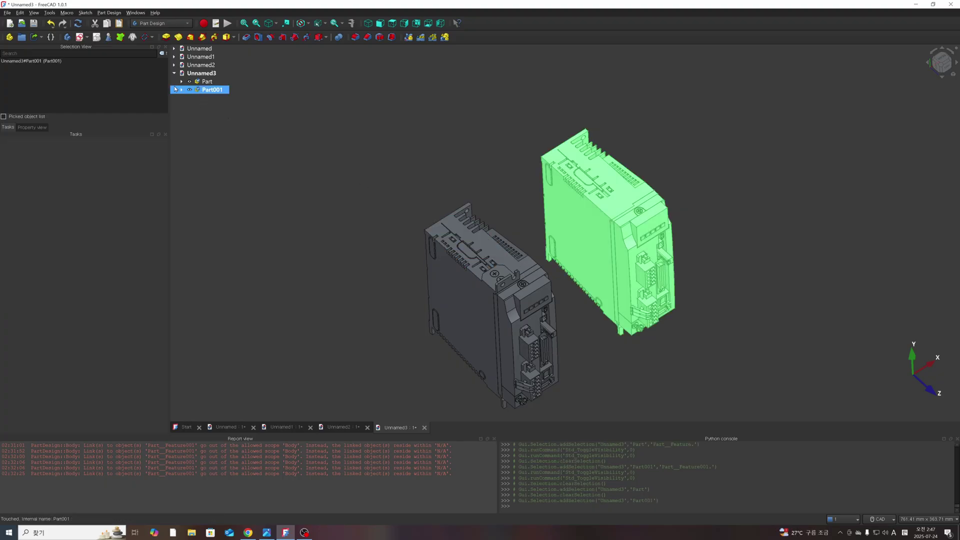
pyautogui.click(181, 90)
pyautogui.click(175, 103)
pyautogui.click(181, 90)
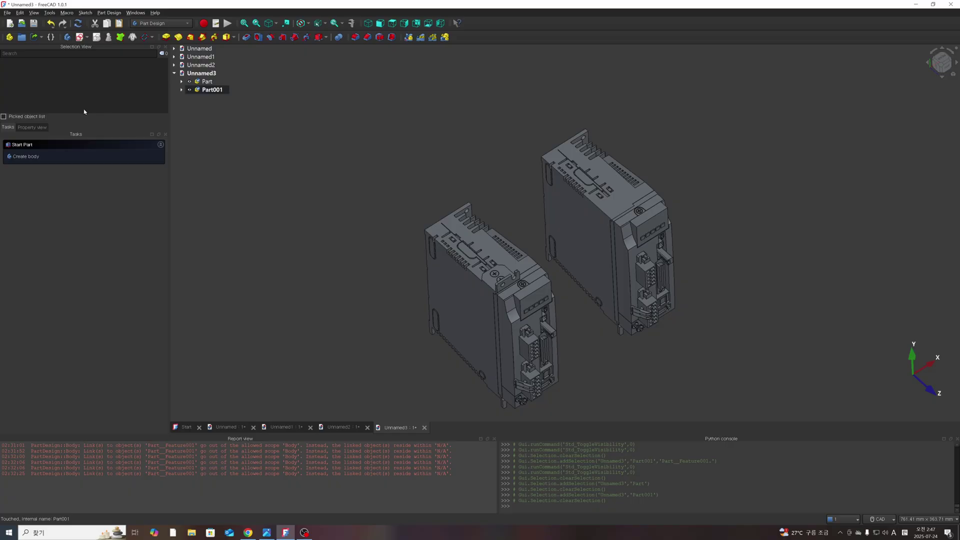
pyautogui.click(67, 37)
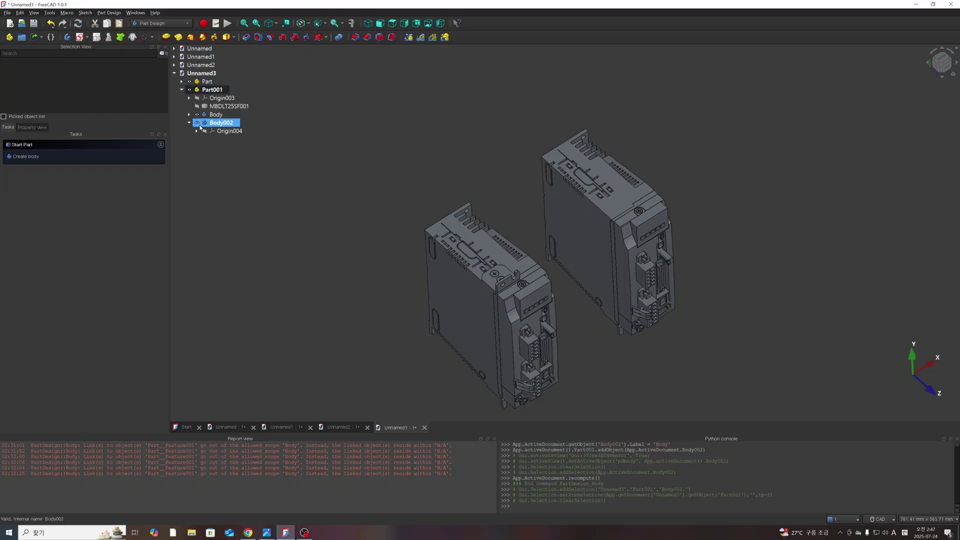
pyautogui.click(181, 90)
pyautogui.click(201, 73)
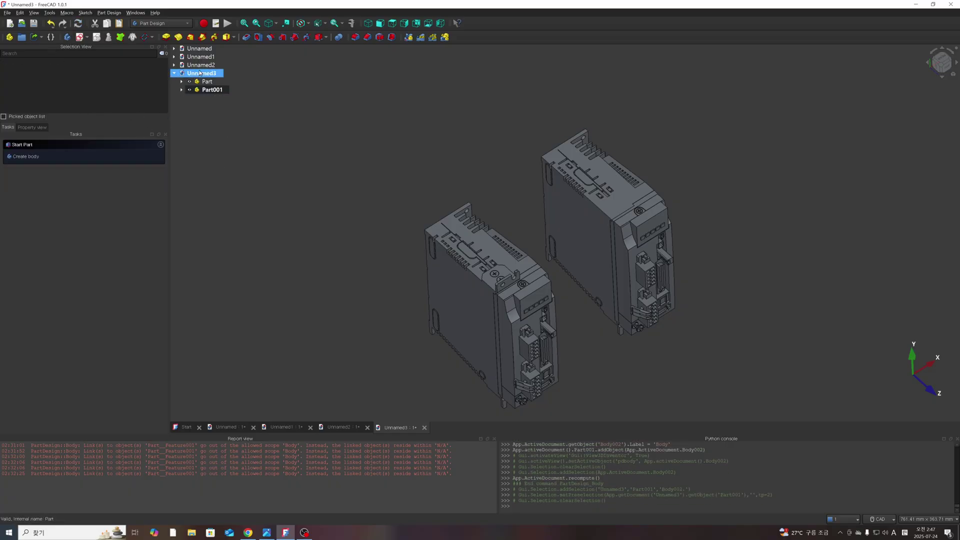
pyautogui.click(67, 37)
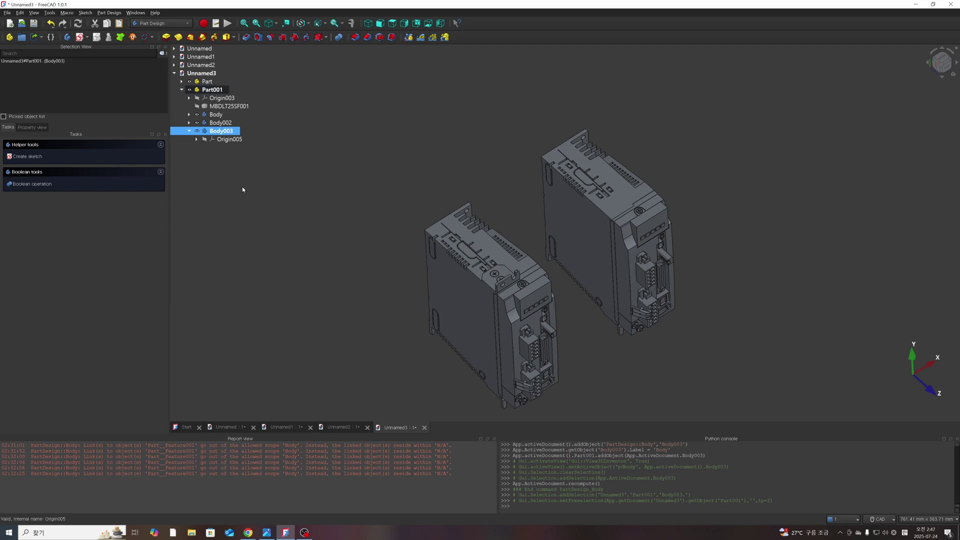
pyautogui.click(181, 89)
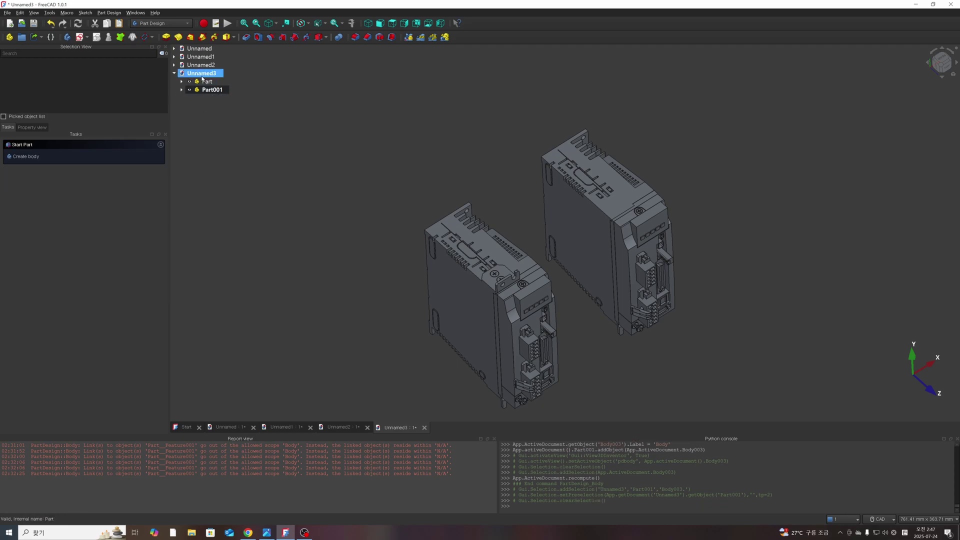
# Add a third new body, Body004, inside Part001.
pyautogui.click(205, 89)
pyautogui.click(230, 138)
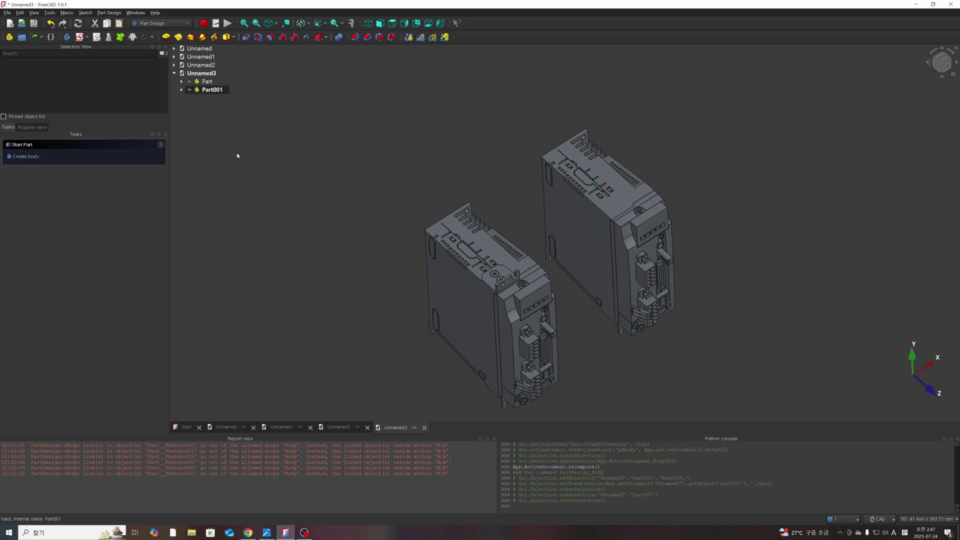
pyautogui.click(211, 89)
pyautogui.click(201, 73)
pyautogui.rightClick(204, 75)
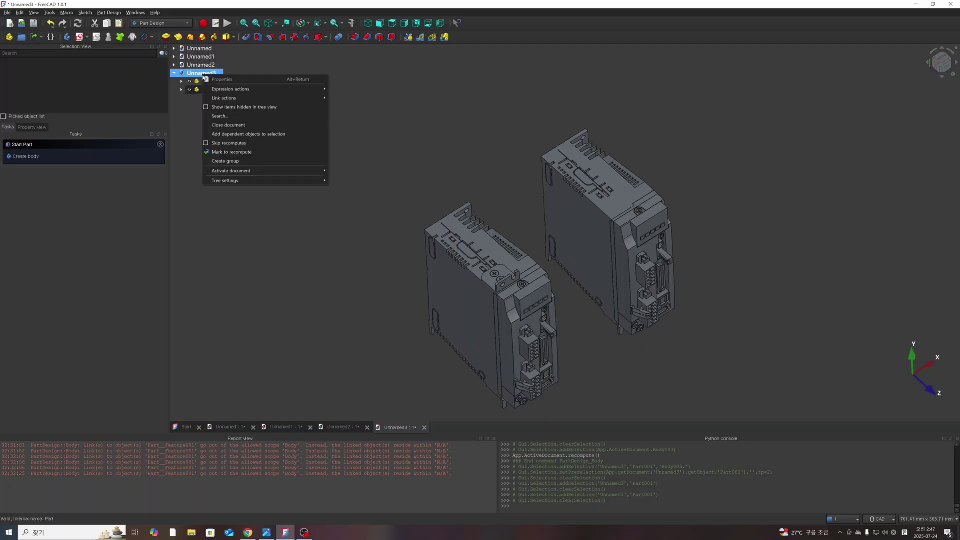
pyautogui.click(205, 98)
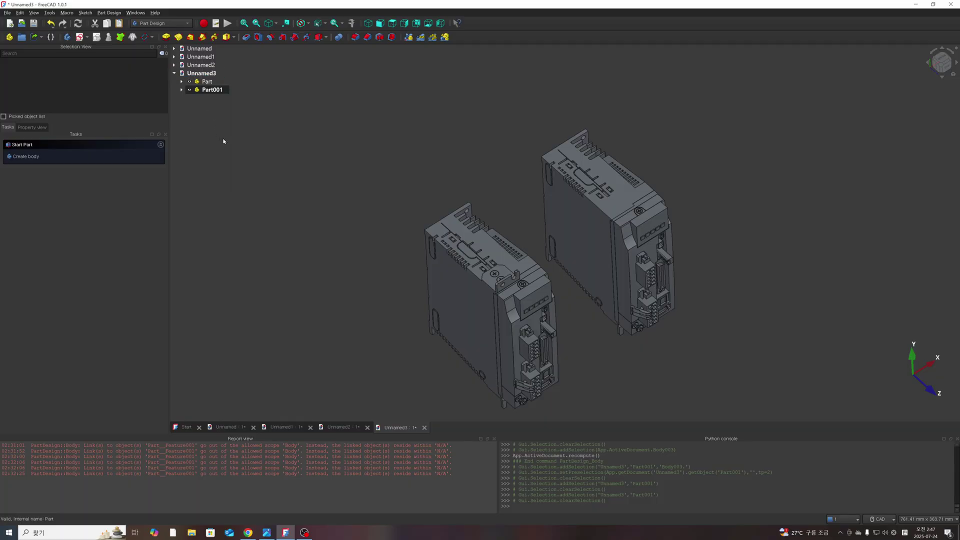
pyautogui.click(38, 159)
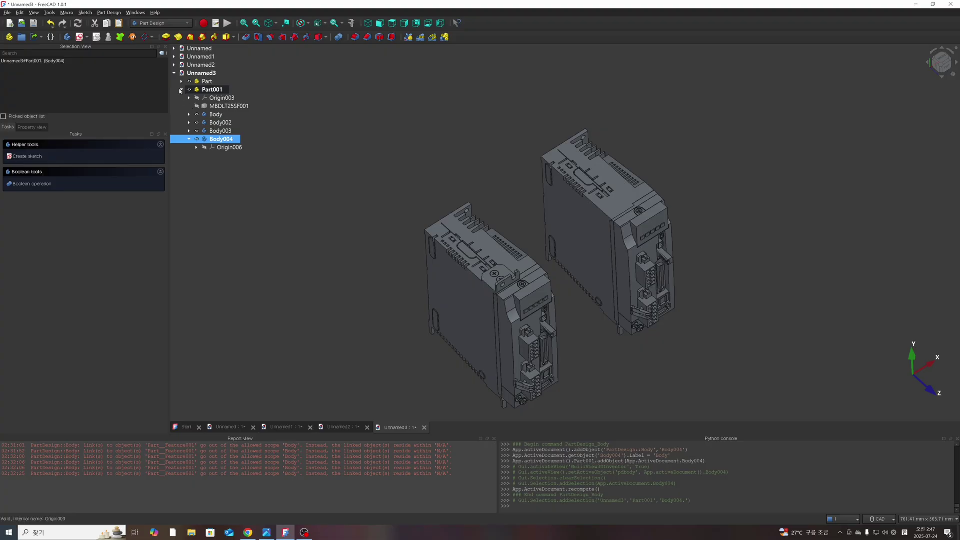
pyautogui.click(180, 90)
# Deactivate Part001 through its Active object context option.
pyautogui.click(209, 90)
pyautogui.click(206, 81)
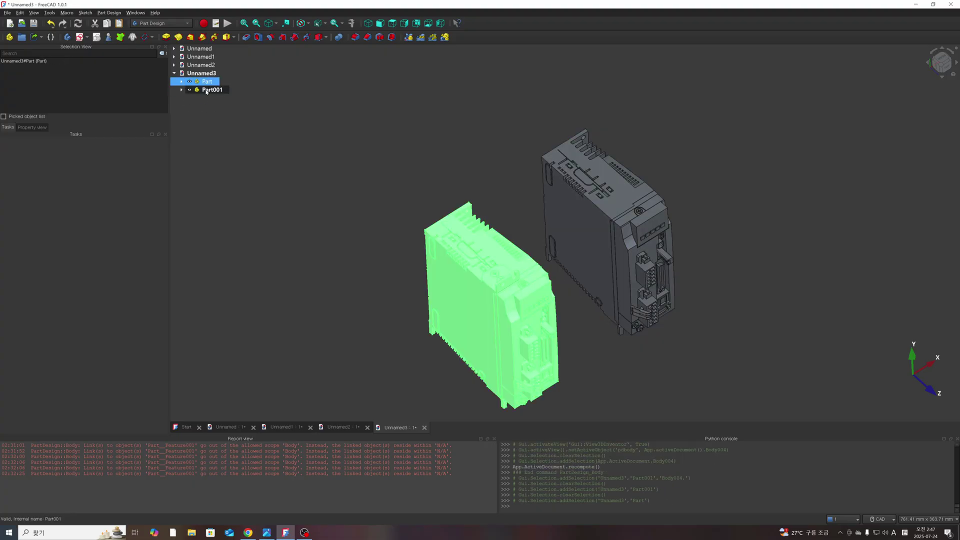
pyautogui.click(205, 73)
pyautogui.rightClick(206, 75)
pyautogui.click(197, 90)
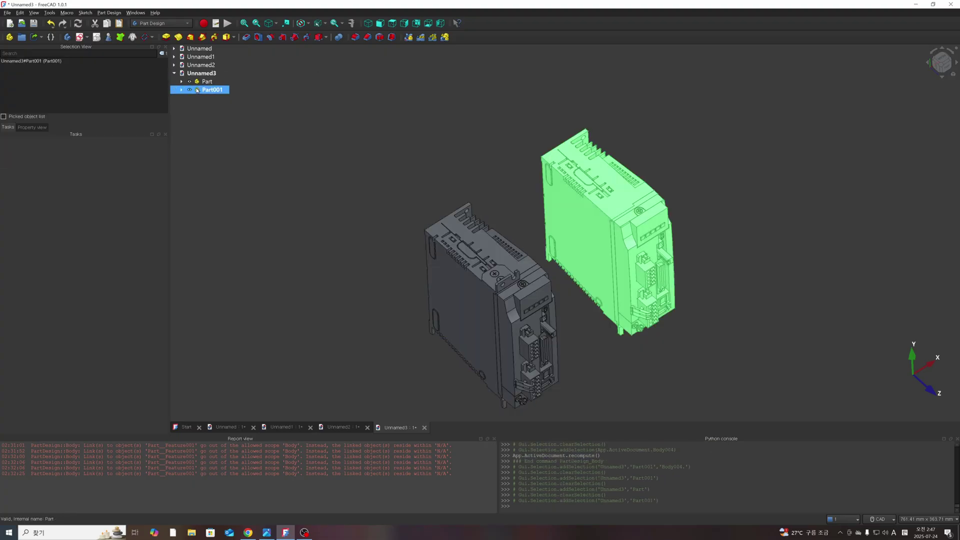
pyautogui.rightClick(200, 90)
pyautogui.click(203, 92)
# Check the Part and Part001 context menus, leaving neither set as active.
pyautogui.click(203, 82)
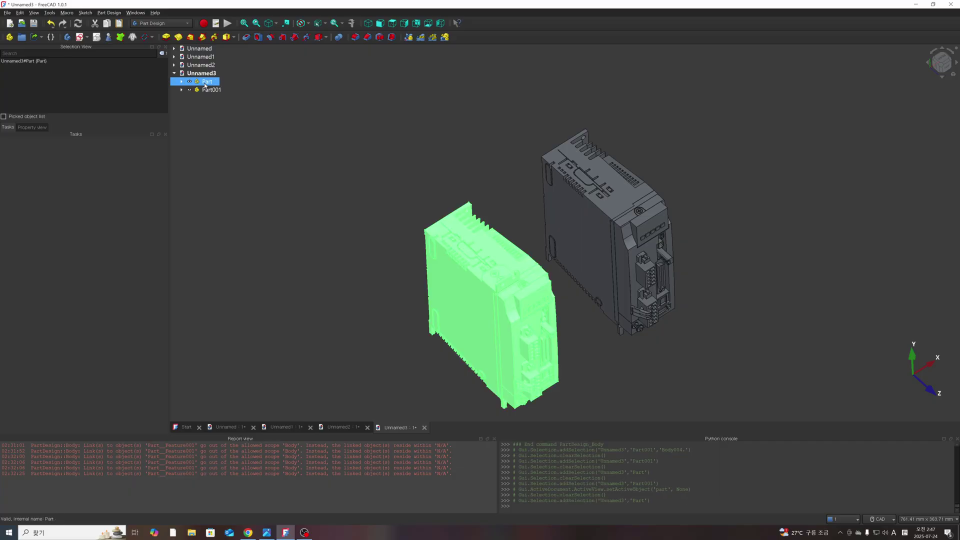
pyautogui.rightClick(203, 82)
pyautogui.click(215, 86)
pyautogui.click(203, 91)
pyautogui.rightClick(203, 88)
pyautogui.click(187, 121)
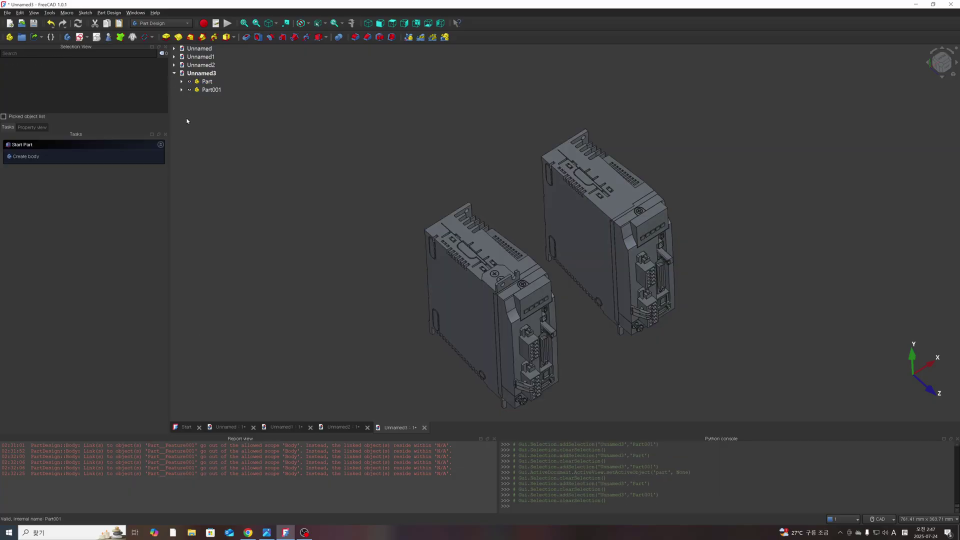
pyautogui.rightClick(210, 89)
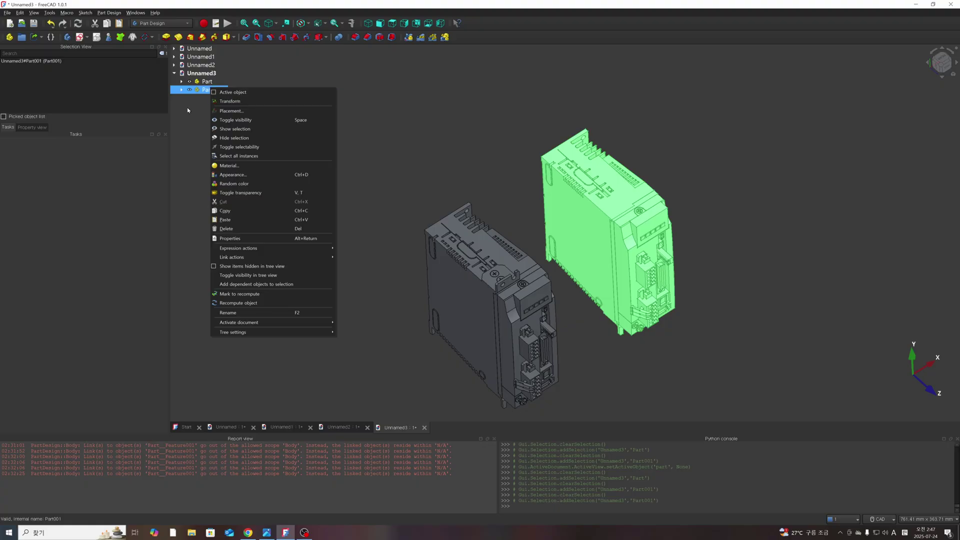
pyautogui.click(204, 93)
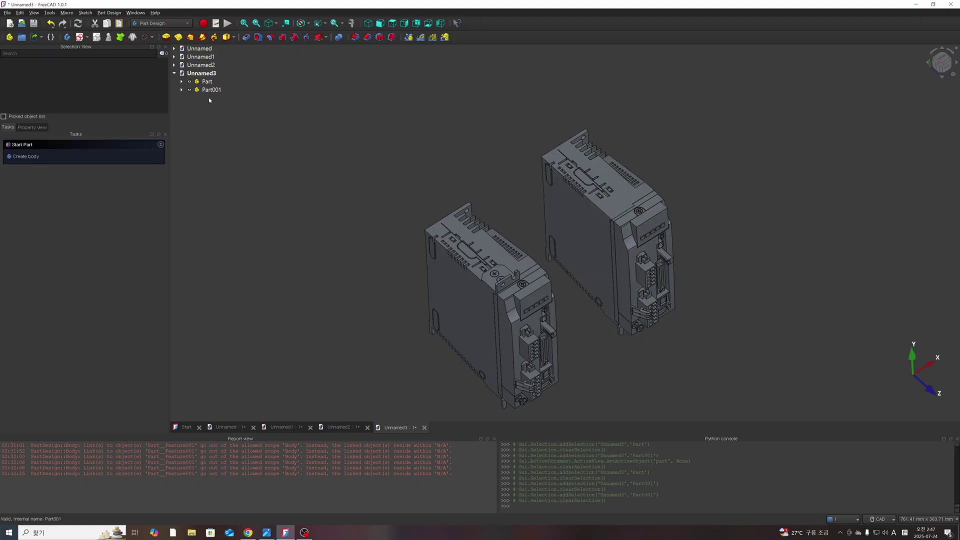
# Create standalone Body005 and hide the Part and Part001 models with Space.
pyautogui.click(67, 37)
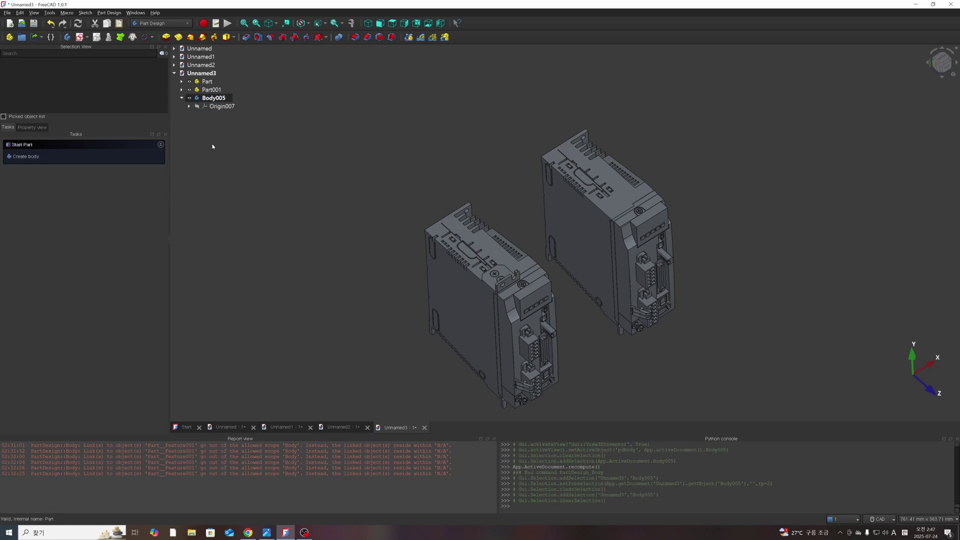
pyautogui.click(211, 90)
pyautogui.press('space')
pyautogui.click(207, 82)
pyautogui.press('space')
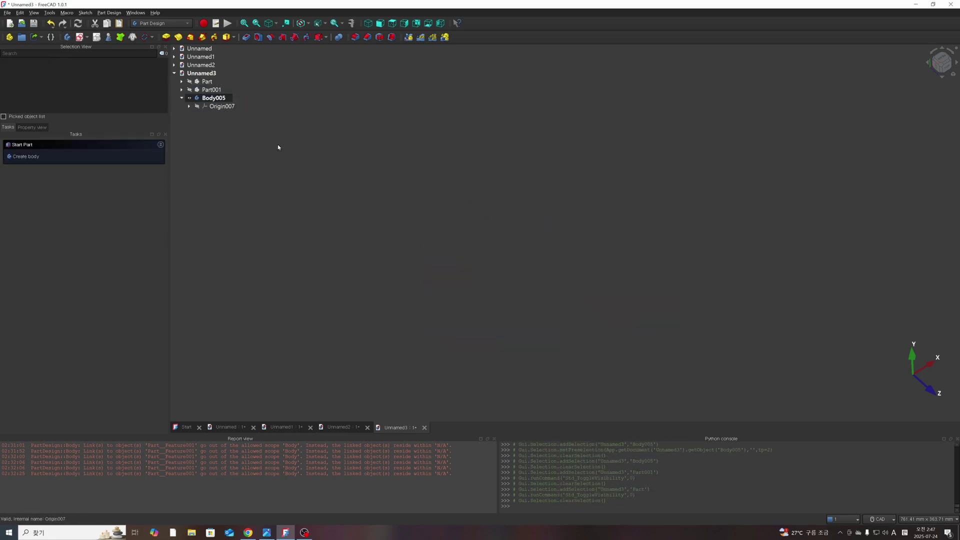
pyautogui.click(214, 98)
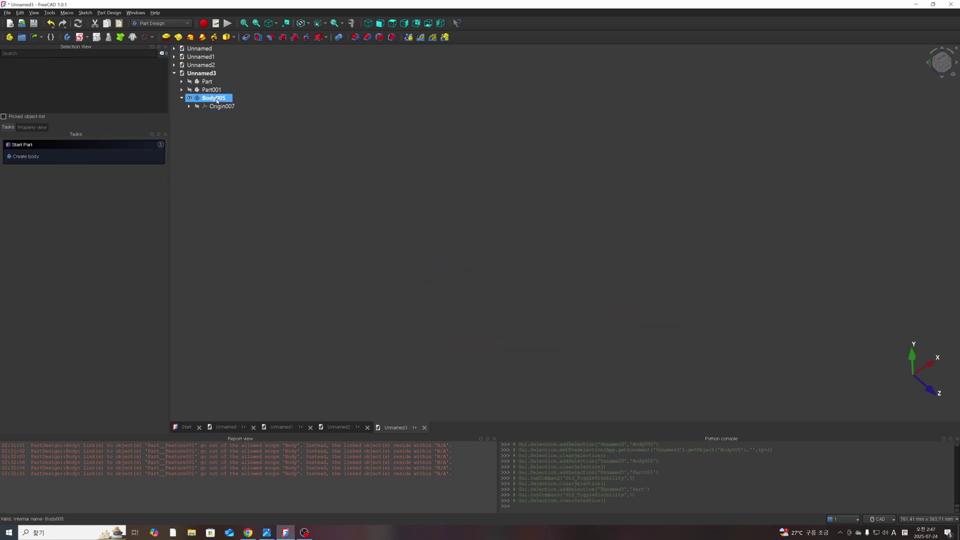
pyautogui.click(259, 127)
# Sketch a rectangle on the XY plane and pad it 10 mm into a plate.
pyautogui.click(77, 39)
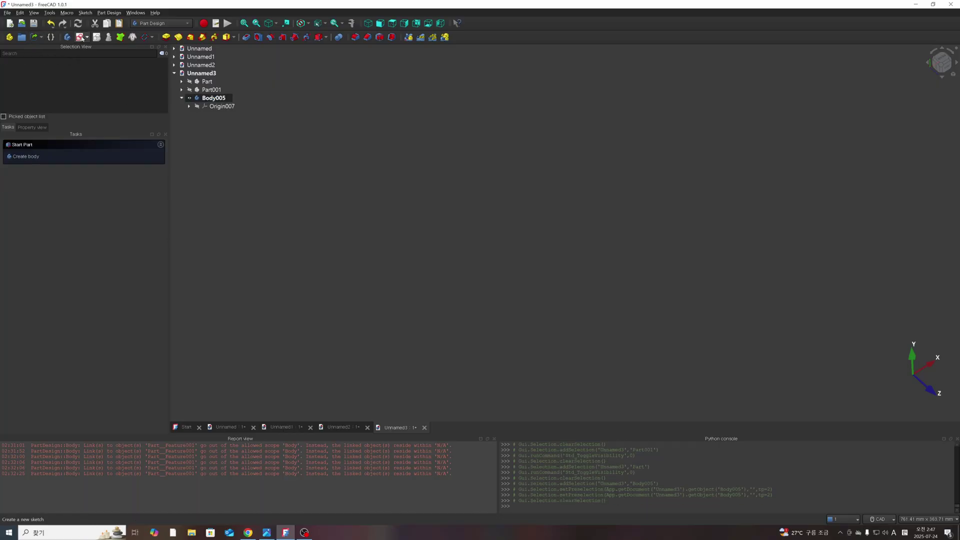
pyautogui.click(47, 176)
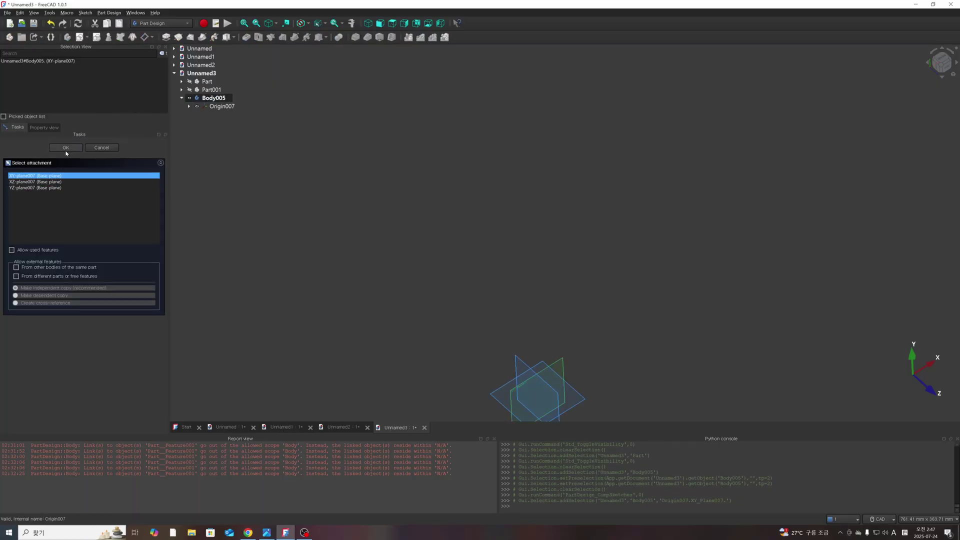
pyautogui.click(71, 150)
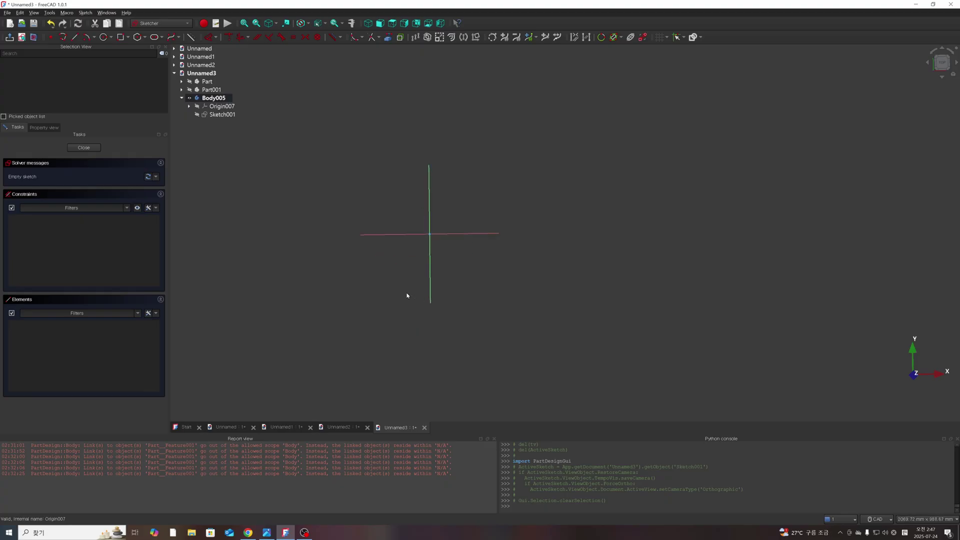
pyautogui.click(120, 37)
pyautogui.click(401, 187)
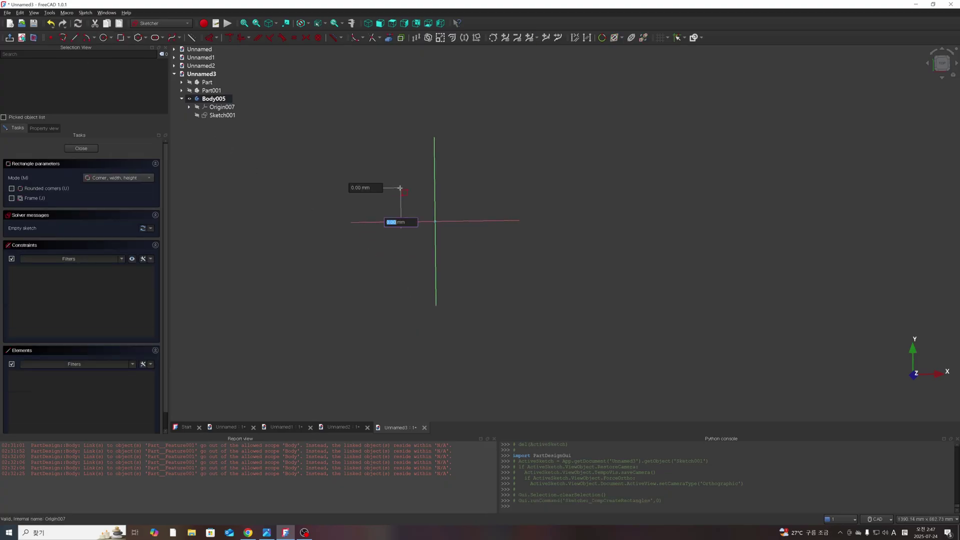
pyautogui.click(483, 248)
pyautogui.click(81, 149)
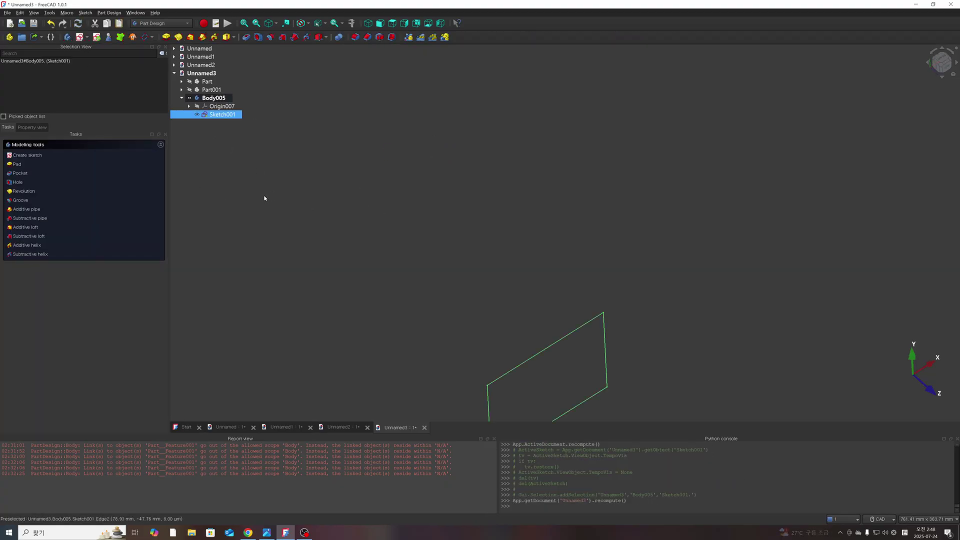
pyautogui.click(165, 37)
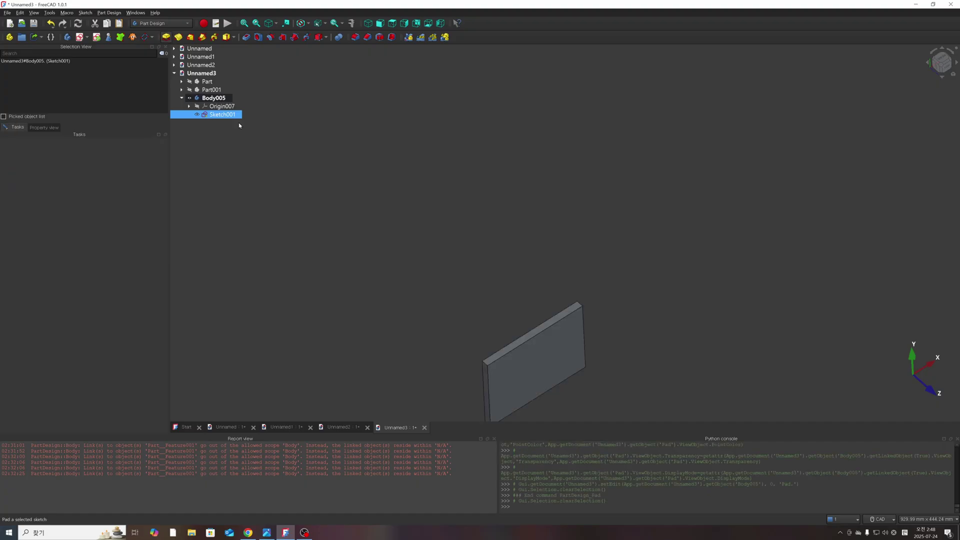
pyautogui.click(76, 149)
# Sketch a rectangle on the plate's top face and pad it as Pad001.
pyautogui.scroll(3, 473, 281)
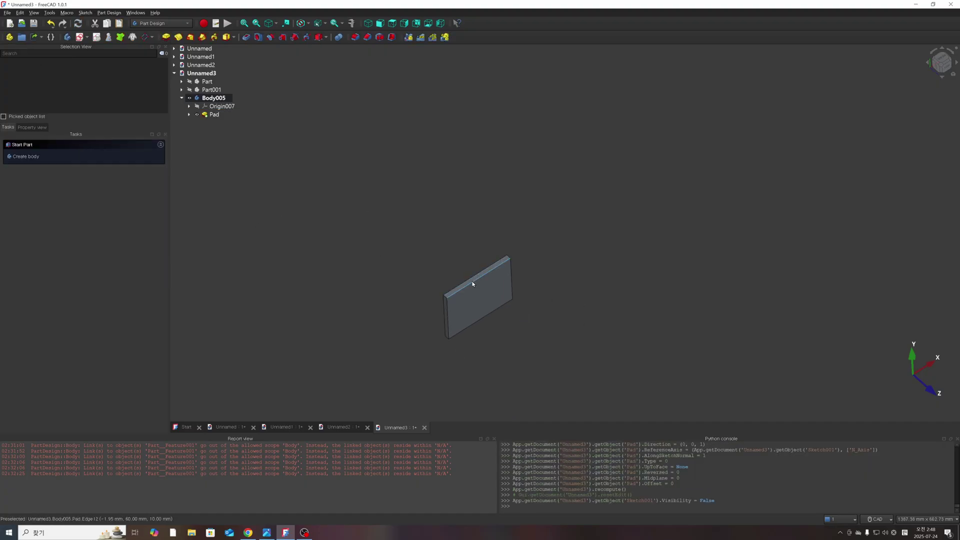
pyautogui.moveTo(481, 311); pyautogui.dragTo(412, 296, button='middle')
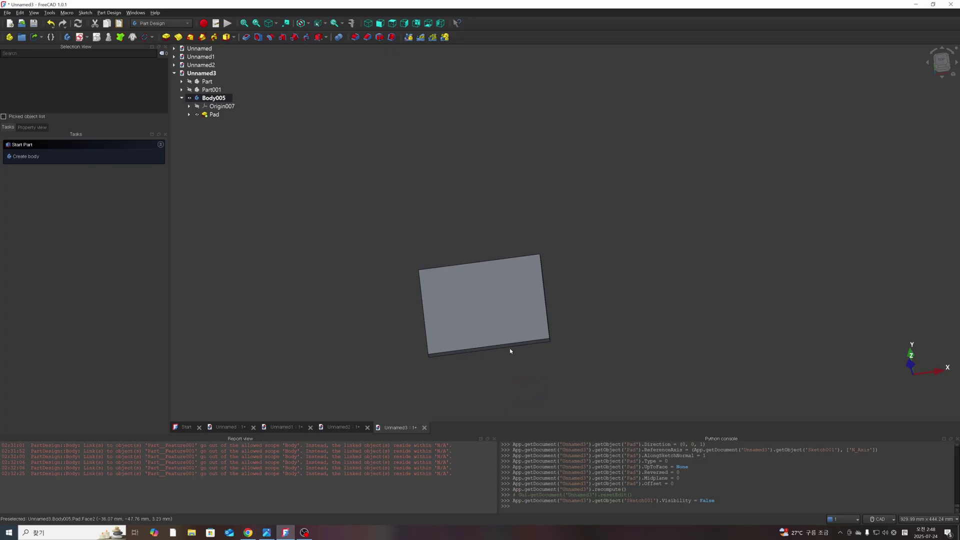
pyautogui.click(497, 322)
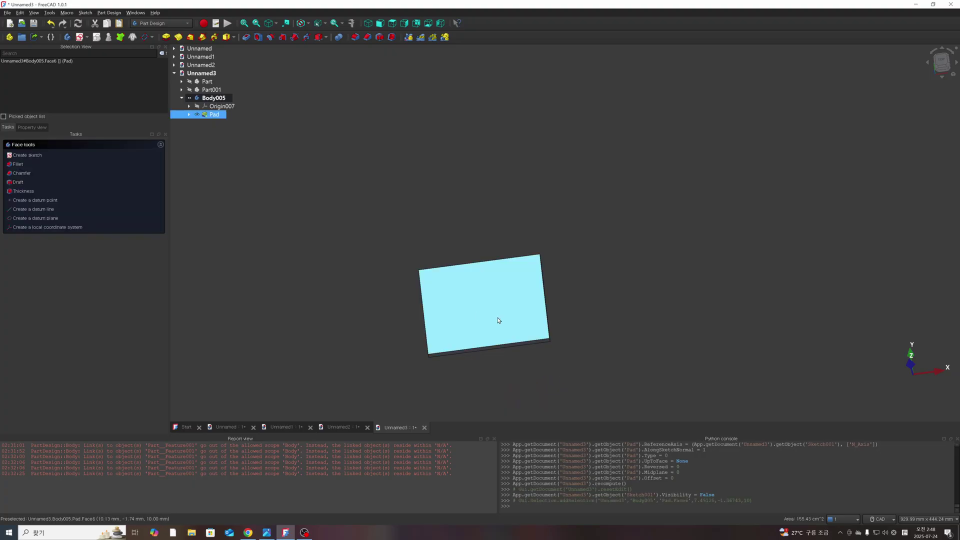
pyautogui.click(79, 37)
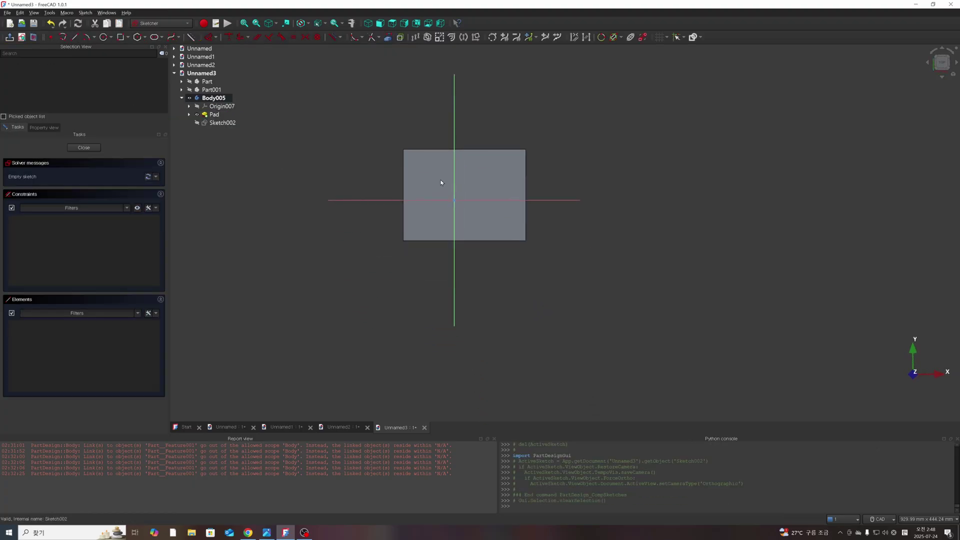
pyautogui.click(120, 37)
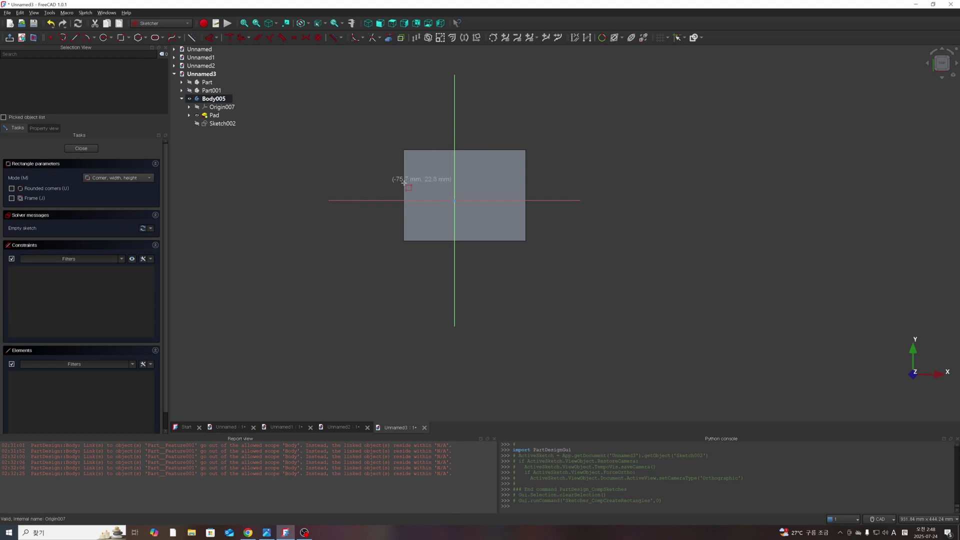
pyautogui.click(435, 177)
pyautogui.click(496, 215)
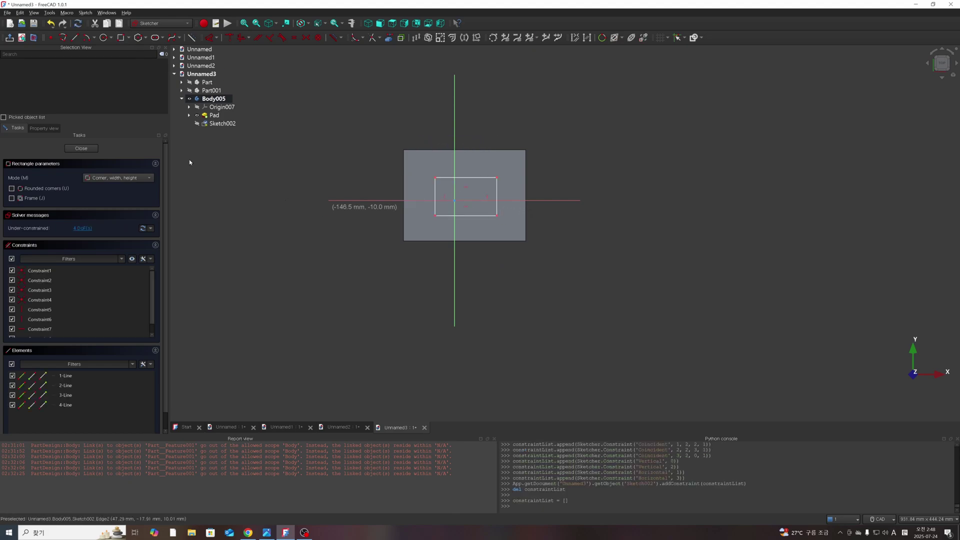
pyautogui.press('Escape')
pyautogui.press('Escape')
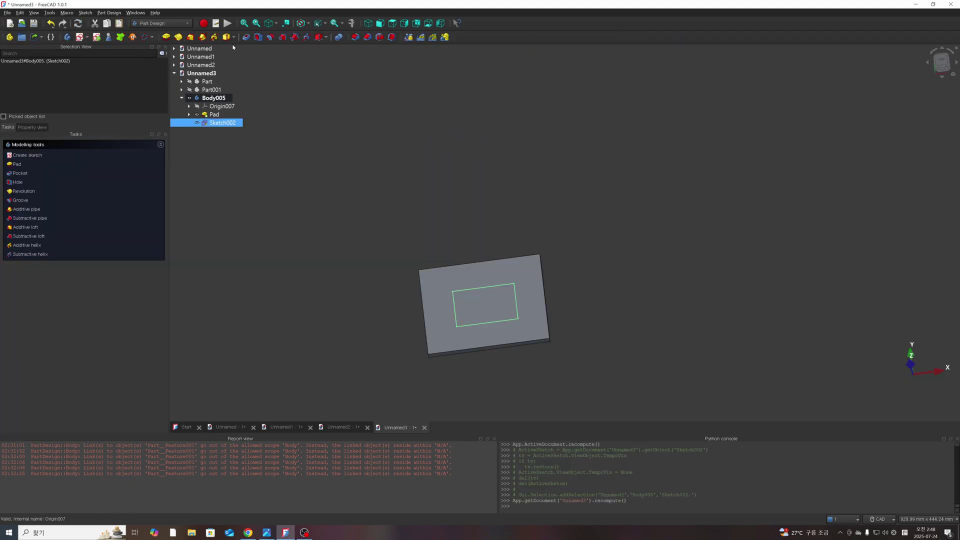
pyautogui.click(166, 36)
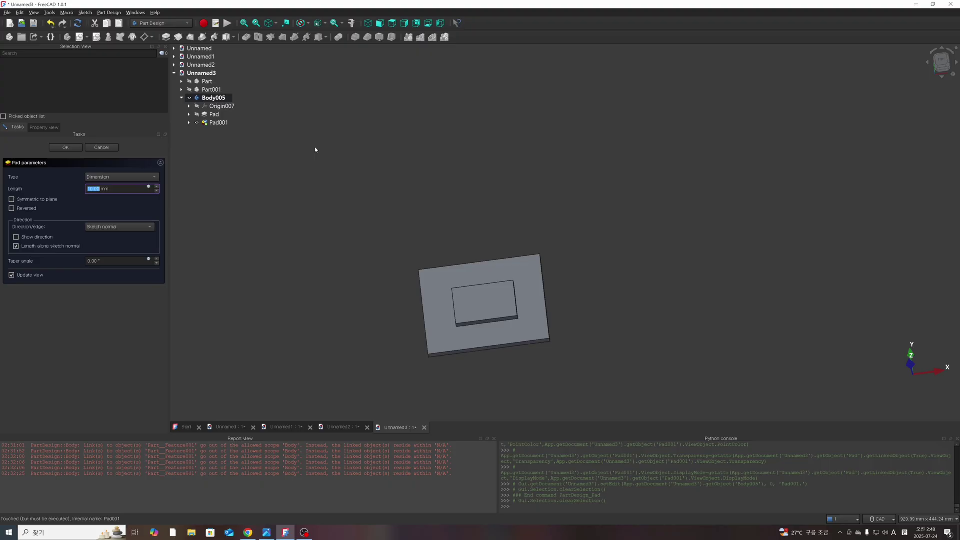
pyautogui.click(487, 209)
pyautogui.scroll(3, 520, 293)
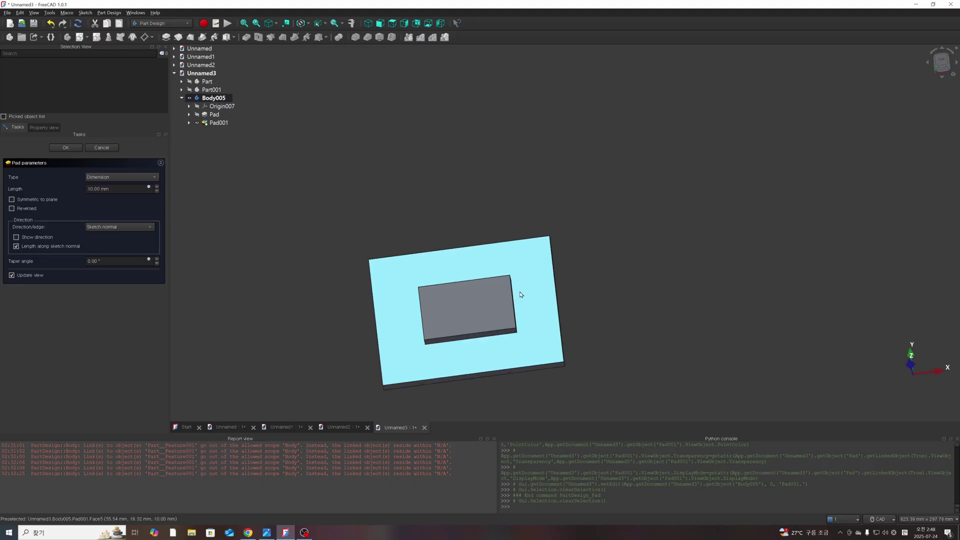
pyautogui.scroll(-2, 520, 294)
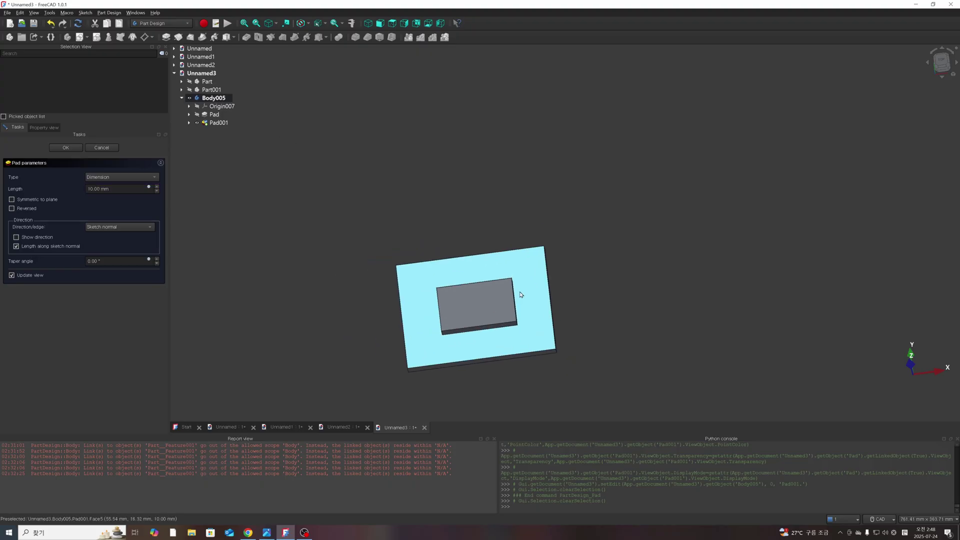
pyautogui.click(66, 148)
# Pad the plate's side face as Pad002, then orbit to inspect the result.
pyautogui.scroll(-1, 380, 269)
pyautogui.moveTo(475, 309); pyautogui.dragTo(295, 300, button='middle')
pyautogui.scroll(4, 472, 295)
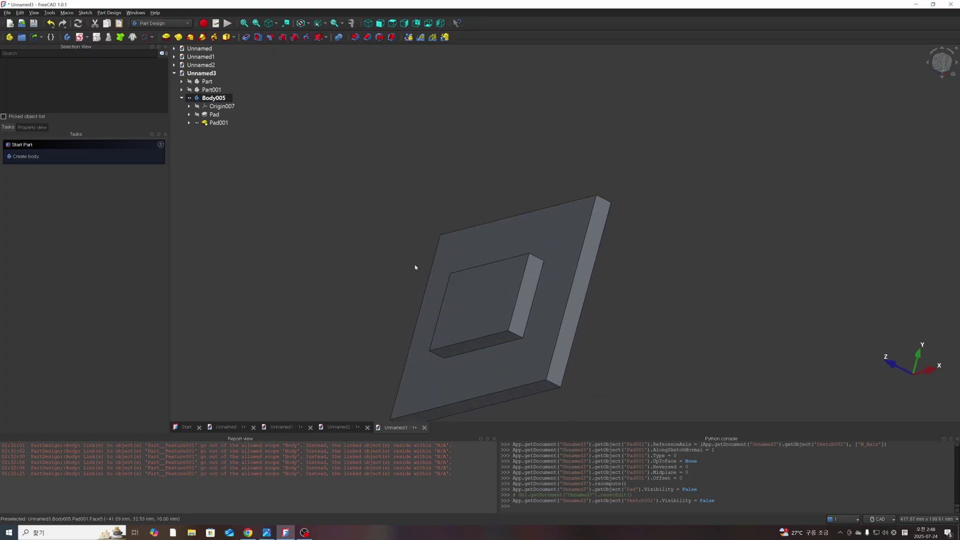
pyautogui.click(580, 299)
pyautogui.click(166, 38)
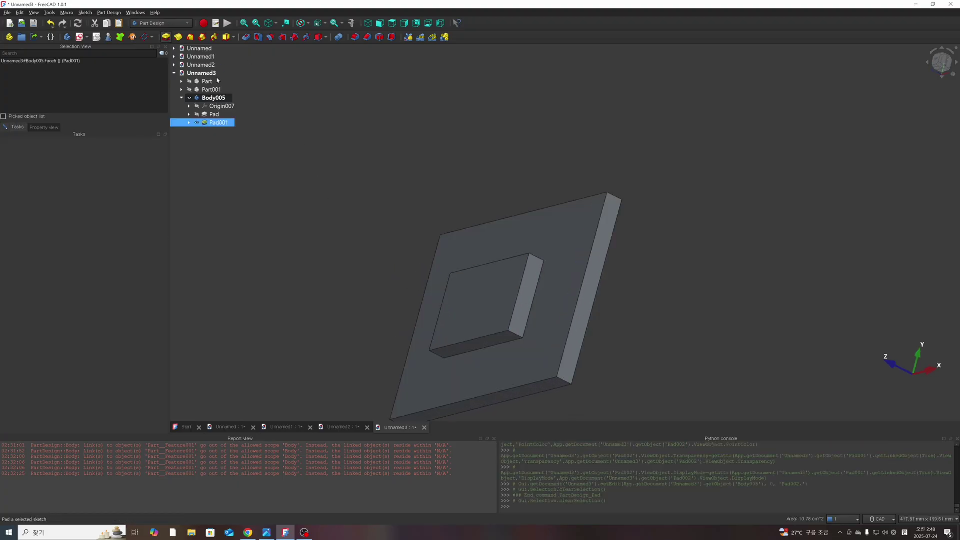
pyautogui.click(66, 147)
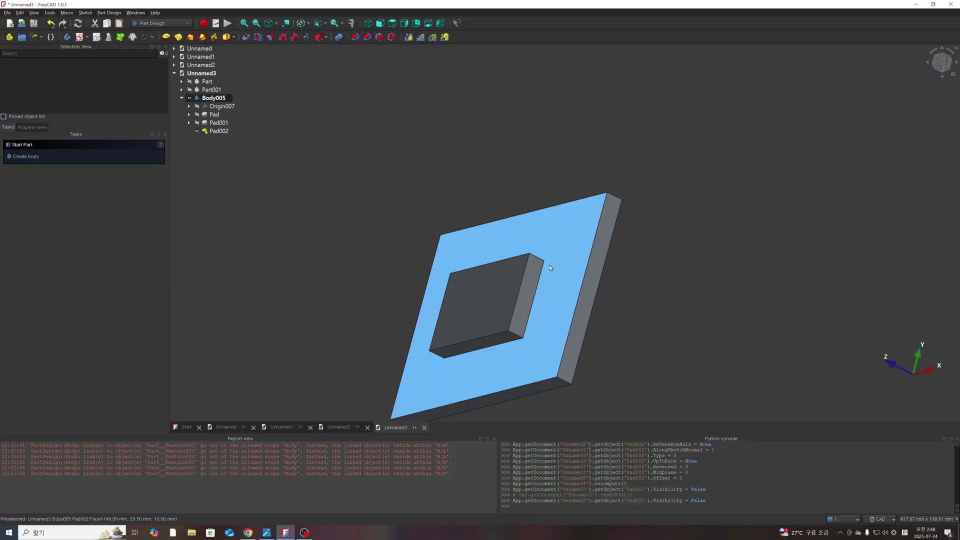
pyautogui.moveTo(549, 265); pyautogui.dragTo(585, 203, button='middle')
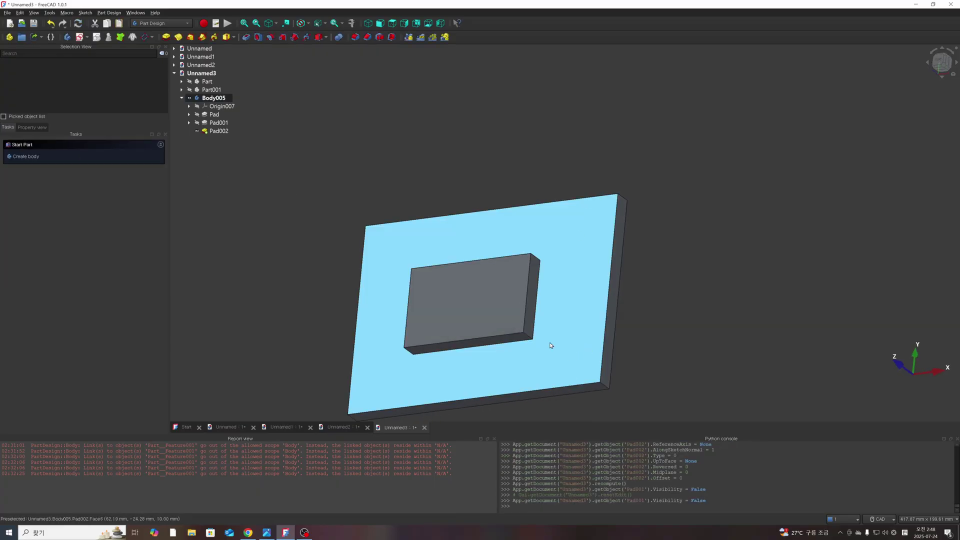
pyautogui.moveTo(551, 345); pyautogui.dragTo(587, 321, button='middle')
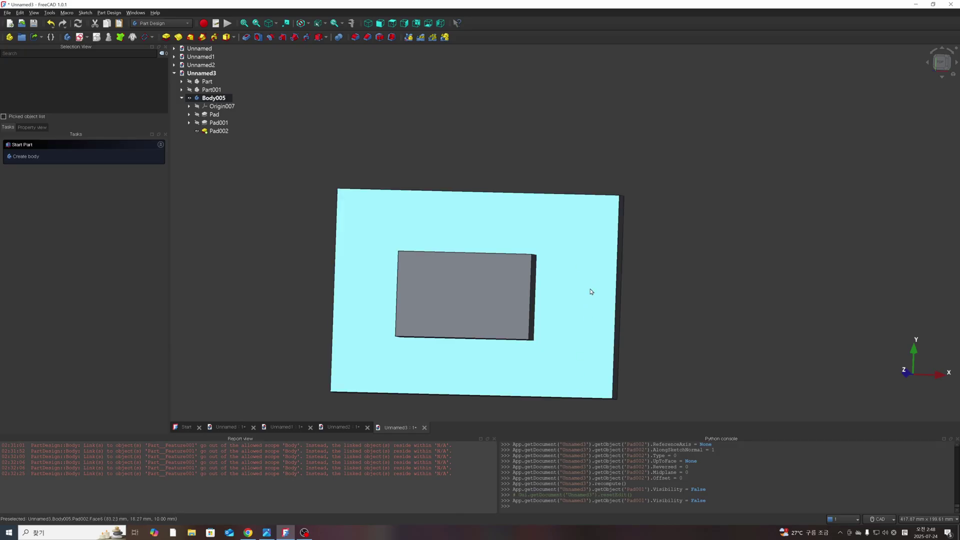
pyautogui.moveTo(538, 322); pyautogui.dragTo(533, 272, button='middle')
pyautogui.scroll(-3, 535, 324)
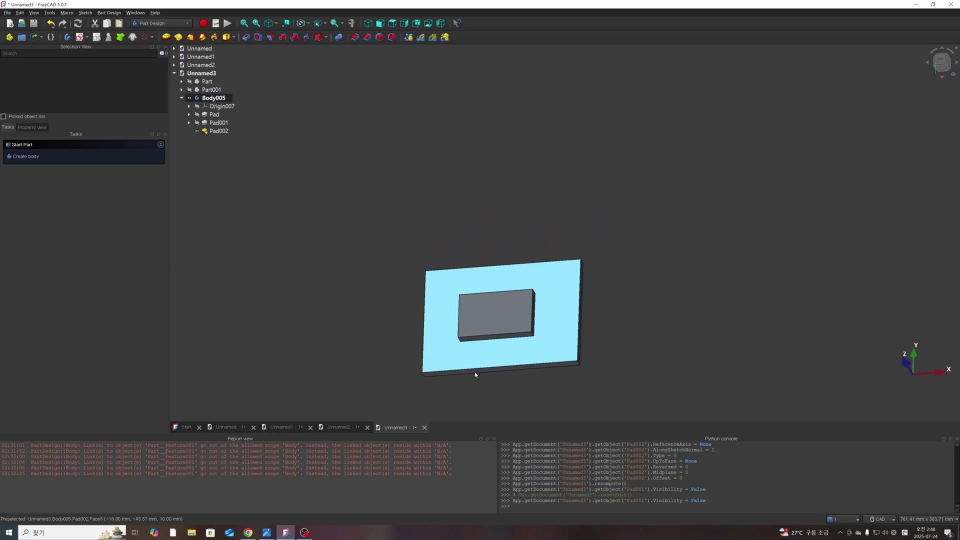
pyautogui.scroll(3, 498, 351)
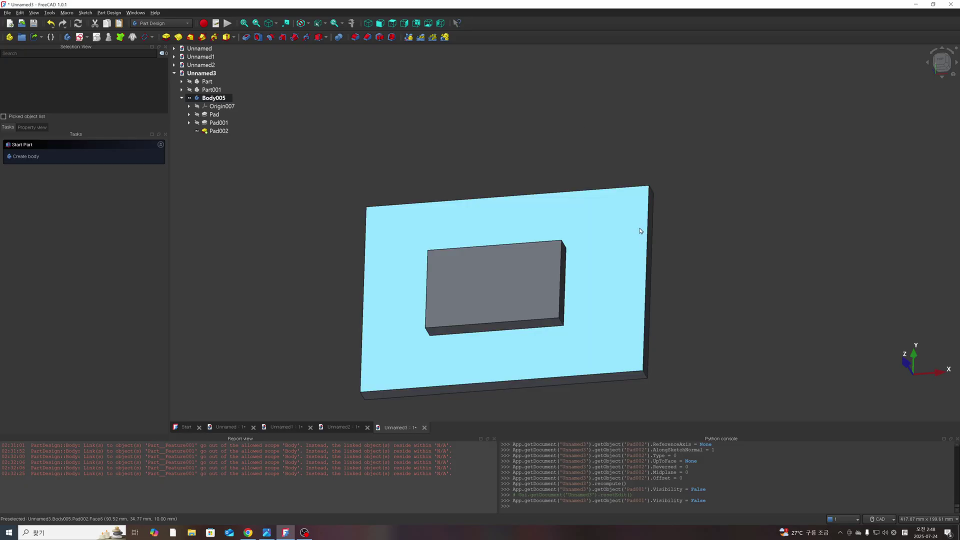
pyautogui.click(627, 267)
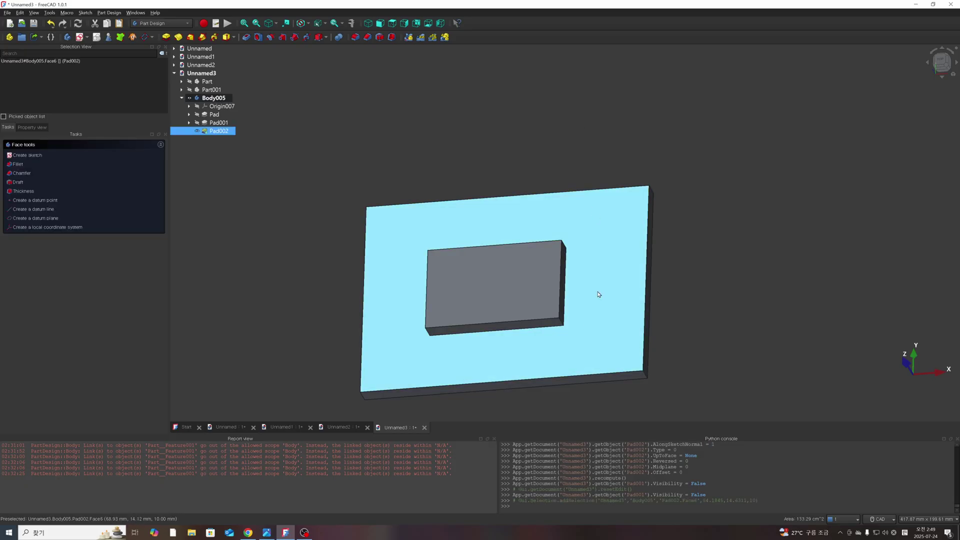
pyautogui.click(585, 170)
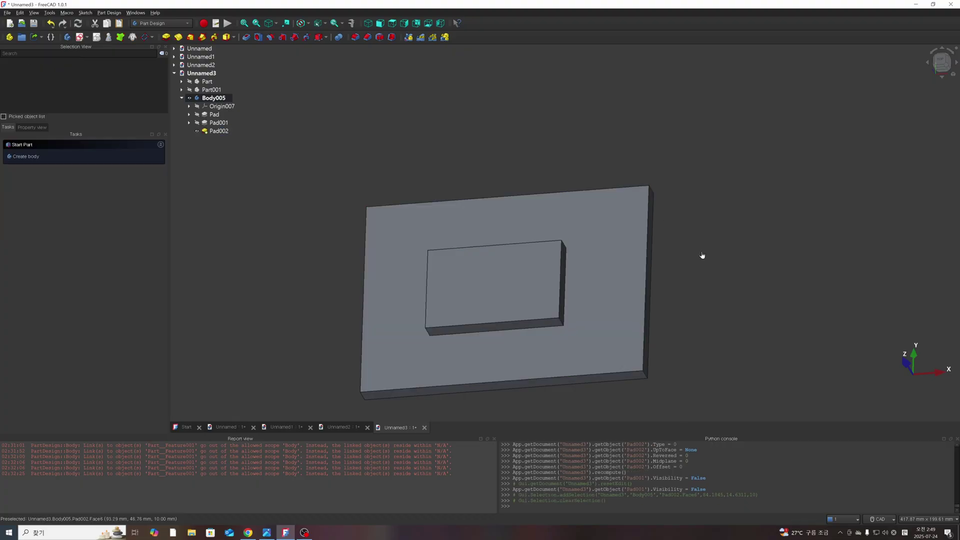
pyautogui.moveTo(546, 294); pyautogui.dragTo(521, 281, button='middle')
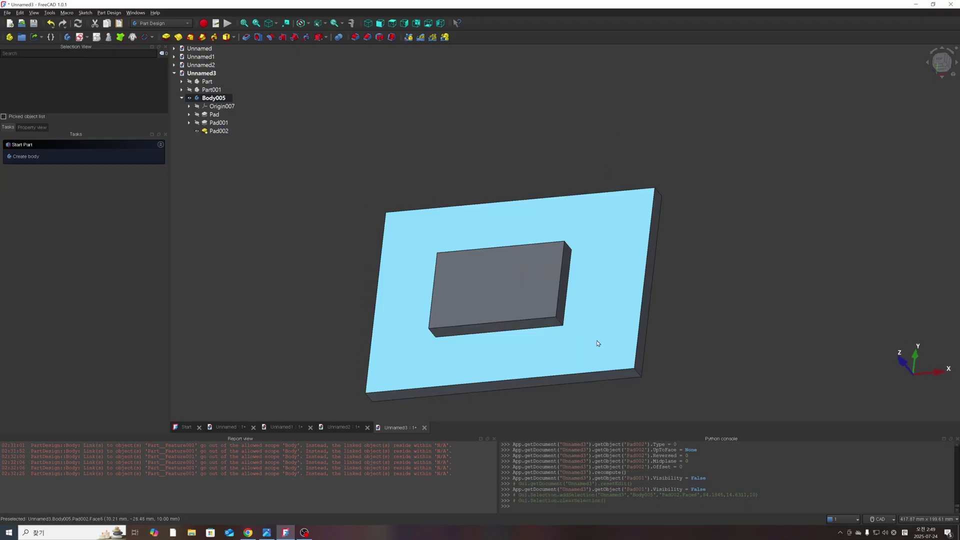
pyautogui.moveTo(602, 378); pyautogui.dragTo(602, 358, button='middle')
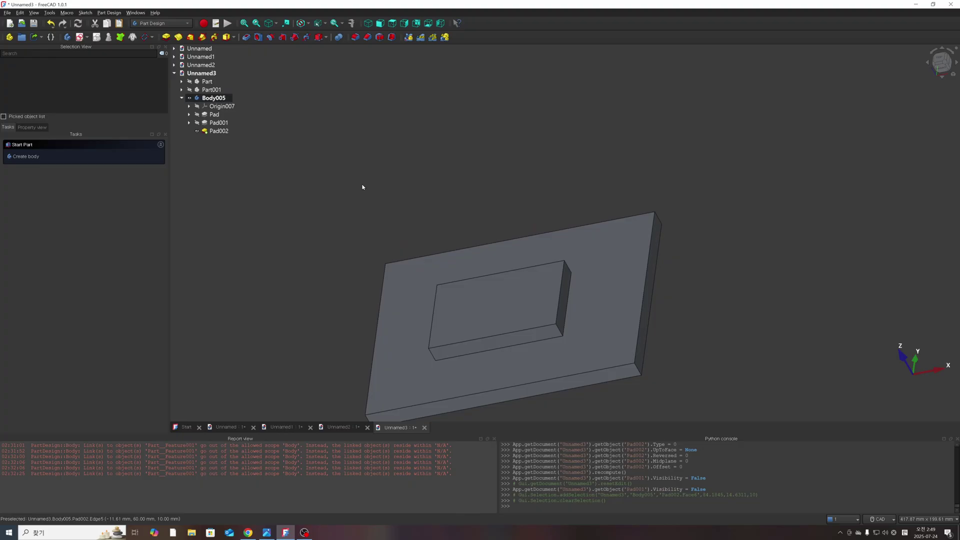
pyautogui.click(211, 90)
pyautogui.click(213, 98)
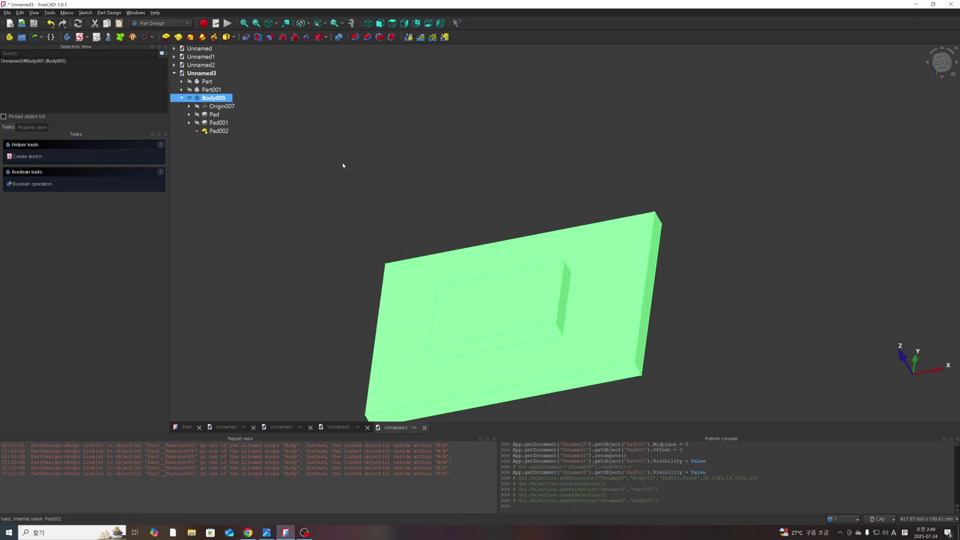
# Switch to the OpenSCAD workbench with Body005 selected.
pyautogui.click(343, 166)
pyautogui.click(227, 100)
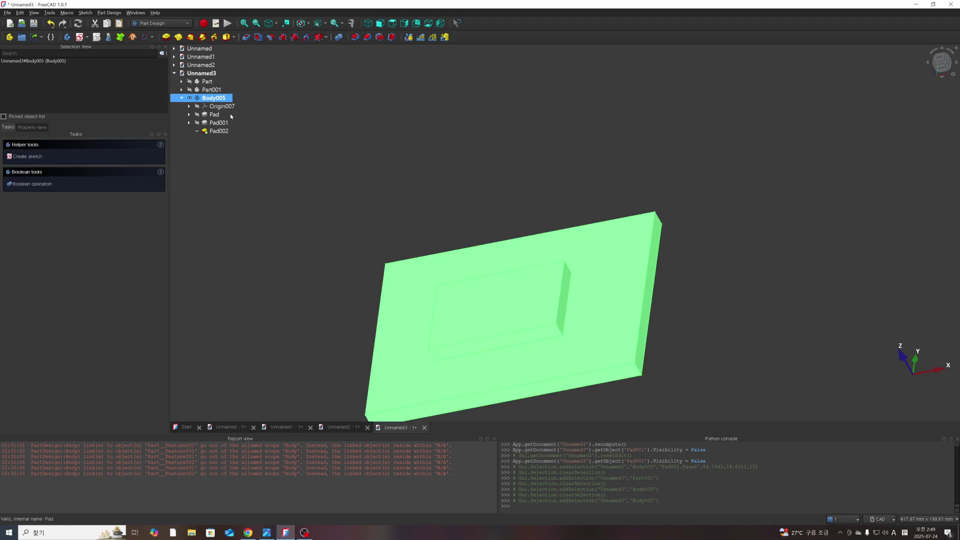
pyautogui.click(173, 23)
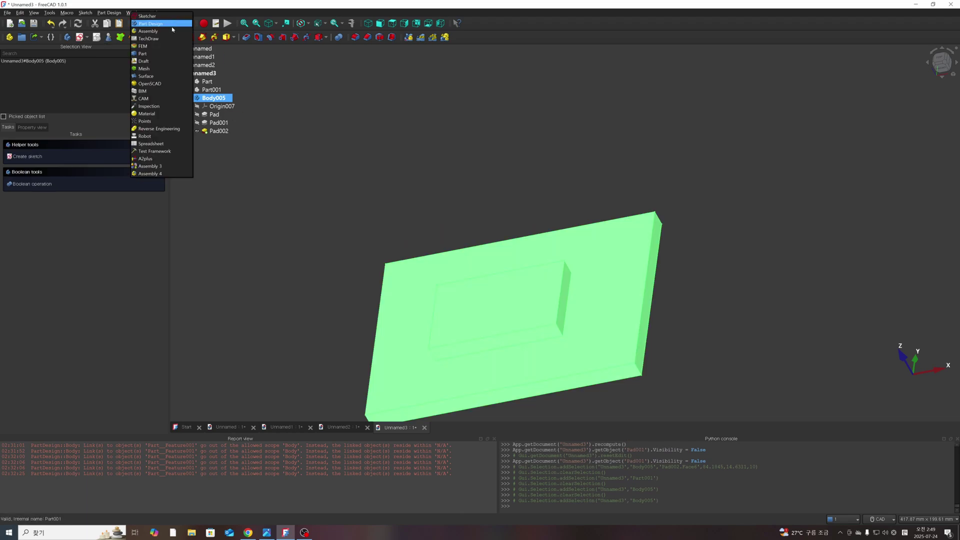
pyautogui.click(155, 84)
# Apply Refine shape feature to Body005, producing refine_Body005.
pyautogui.click(272, 153)
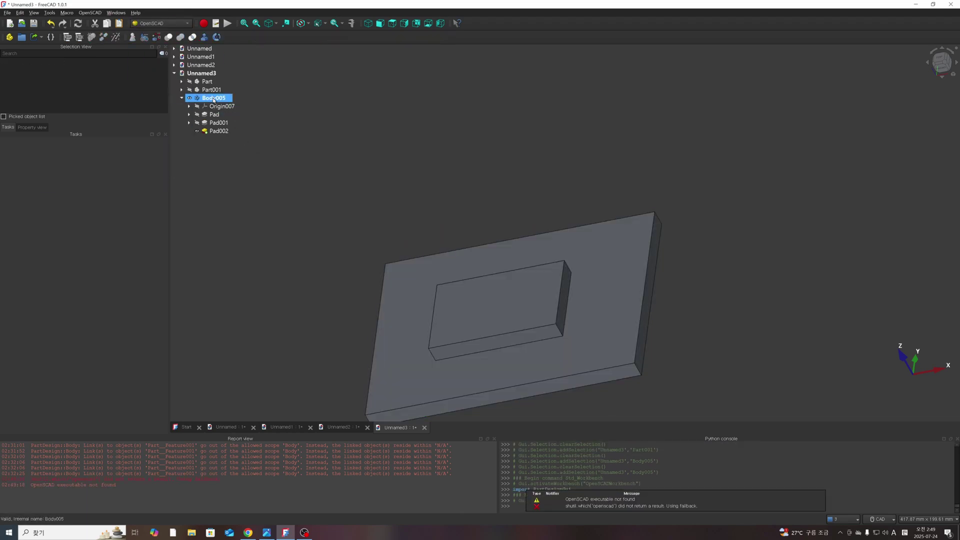
pyautogui.click(213, 98)
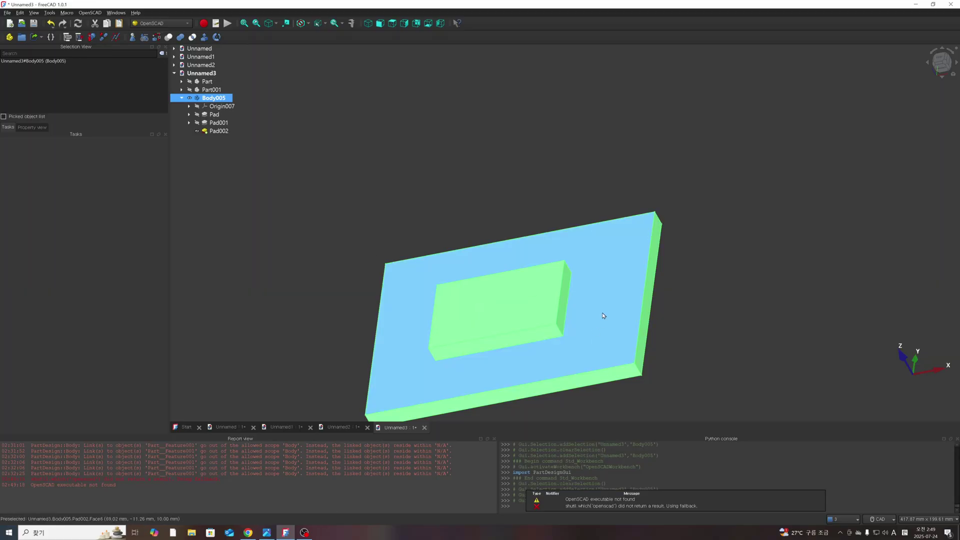
pyautogui.click(306, 220)
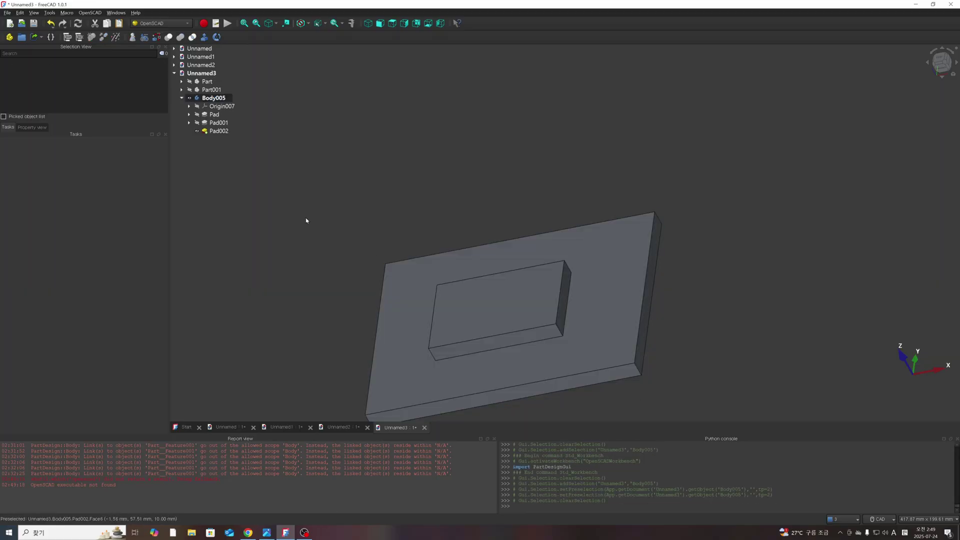
pyautogui.click(213, 98)
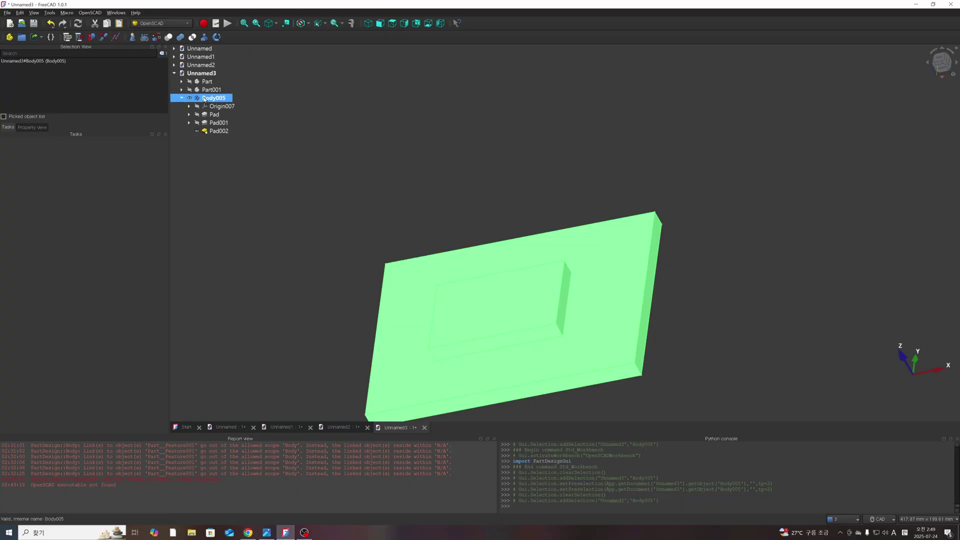
pyautogui.click(103, 38)
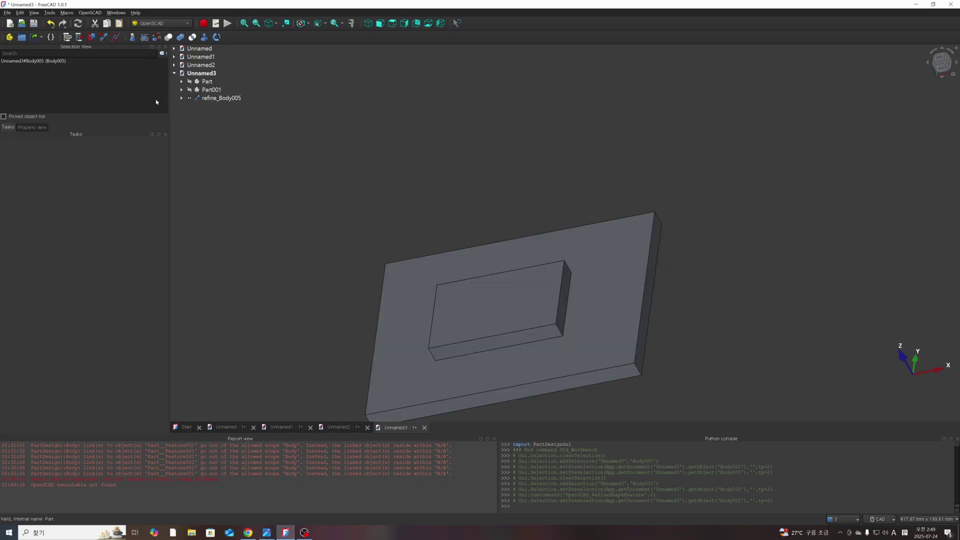
pyautogui.click(221, 99)
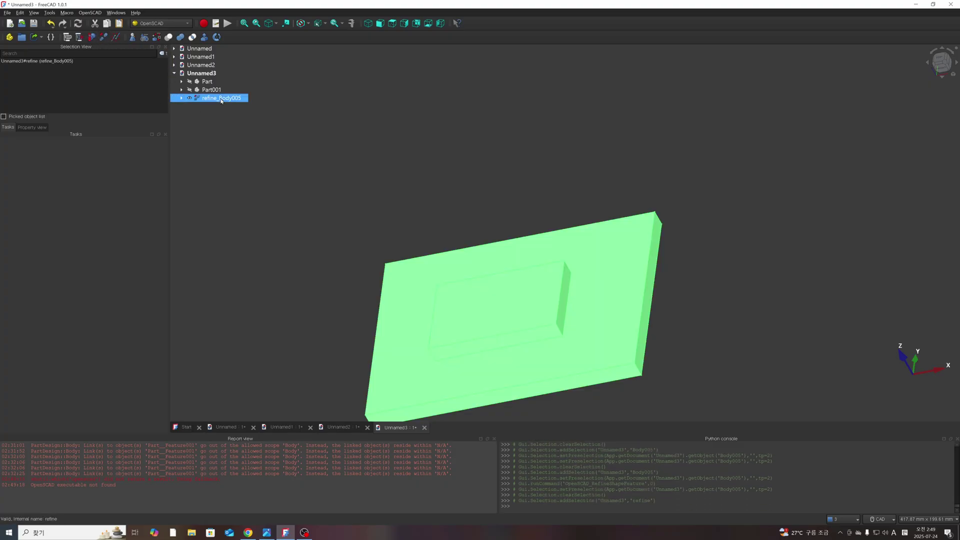
pyautogui.click(362, 187)
pyautogui.scroll(-1, 609, 287)
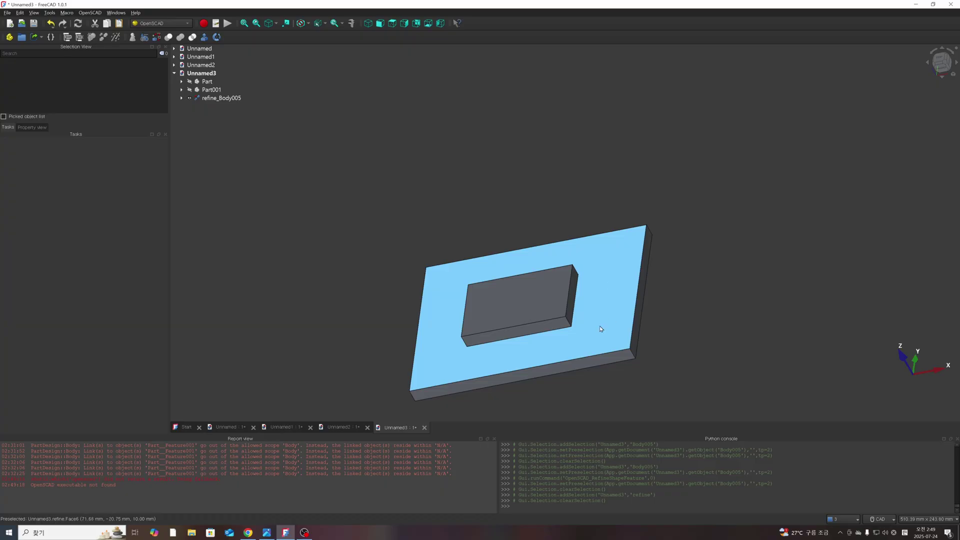
# Orbit and zoom the view to inspect the merged plate from several sides.
pyautogui.moveTo(600, 329); pyautogui.dragTo(602, 320, button='middle')
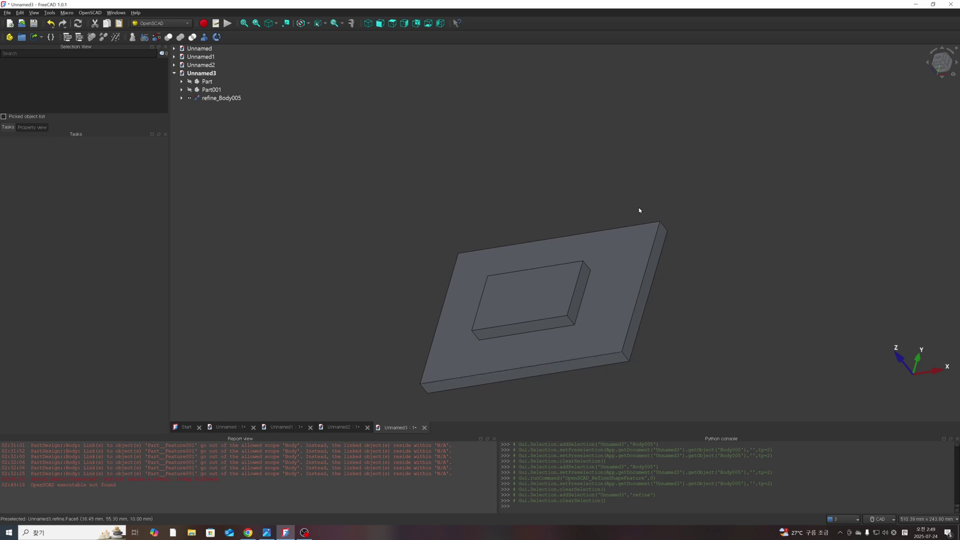
pyautogui.moveTo(474, 259); pyautogui.dragTo(535, 220, button='middle')
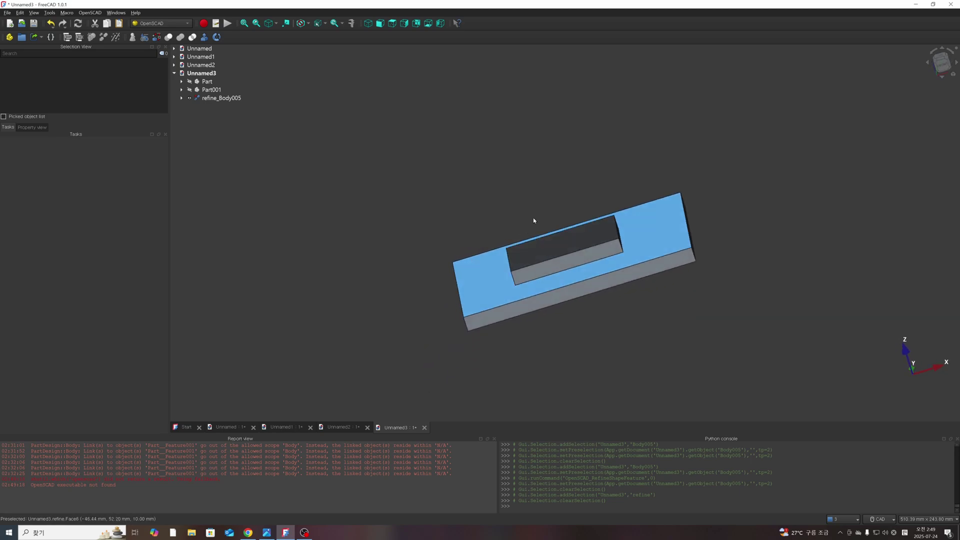
pyautogui.moveTo(573, 309); pyautogui.dragTo(533, 313, button='middle')
pyautogui.scroll(-2, 533, 312)
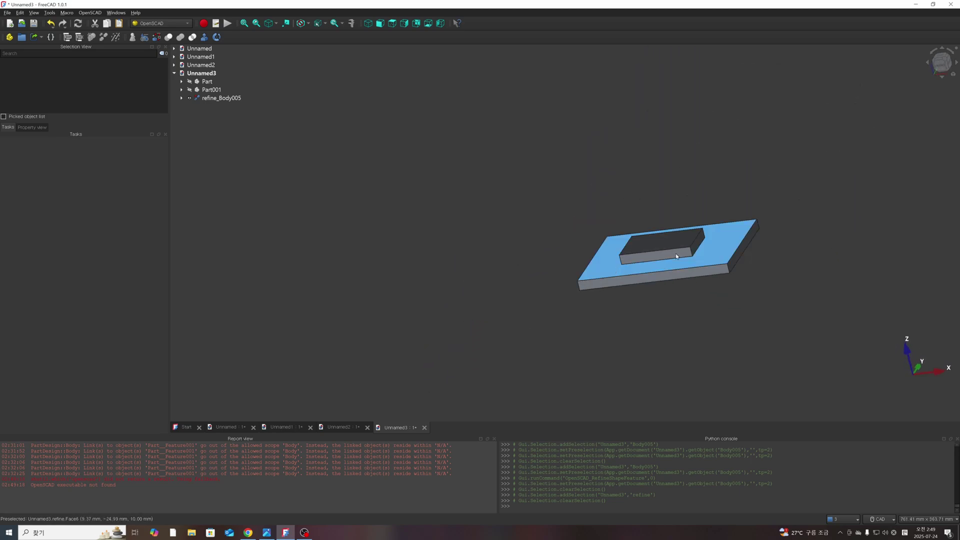
pyautogui.scroll(4, 680, 253)
pyautogui.moveTo(680, 253); pyautogui.dragTo(616, 259, button='middle')
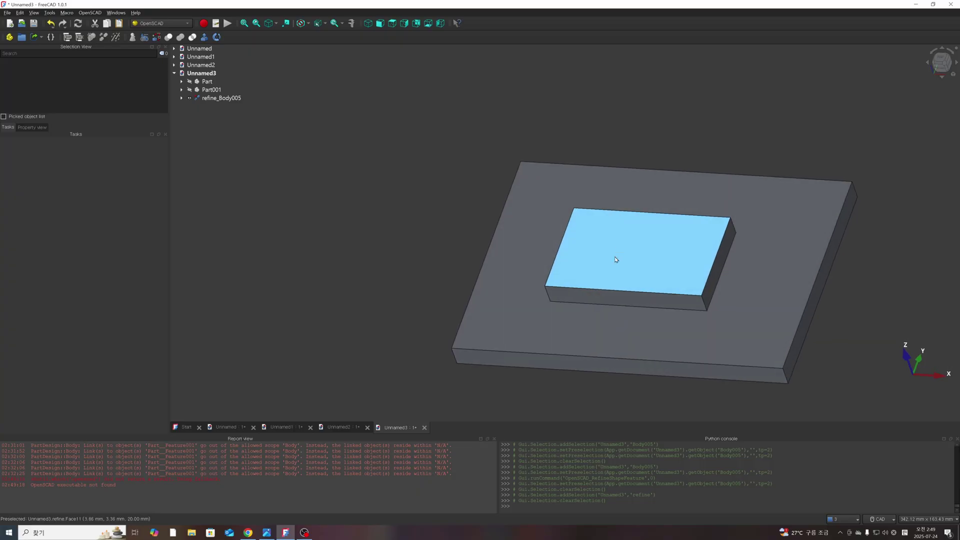
pyautogui.scroll(-2, 573, 260)
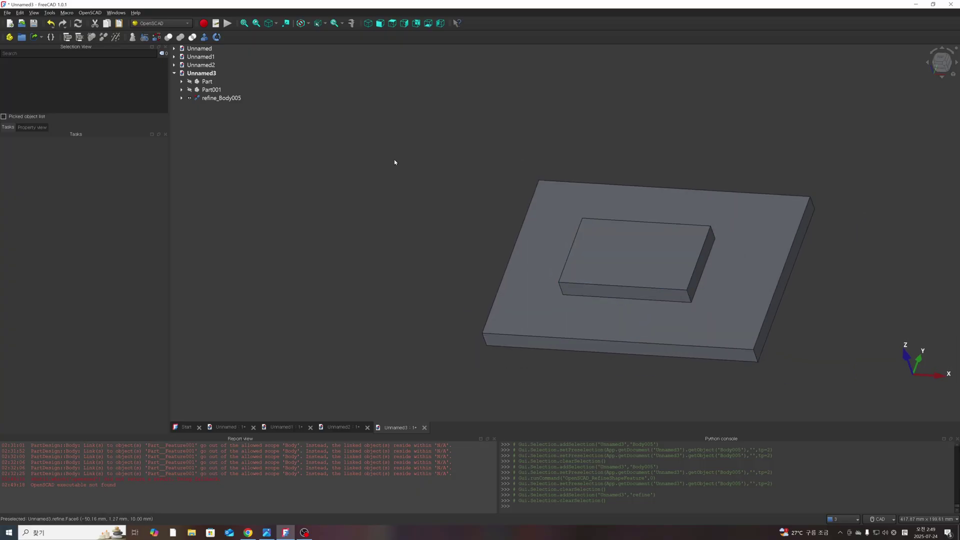
pyautogui.scroll(-2, 587, 326)
pyautogui.scroll(3, 746, 304)
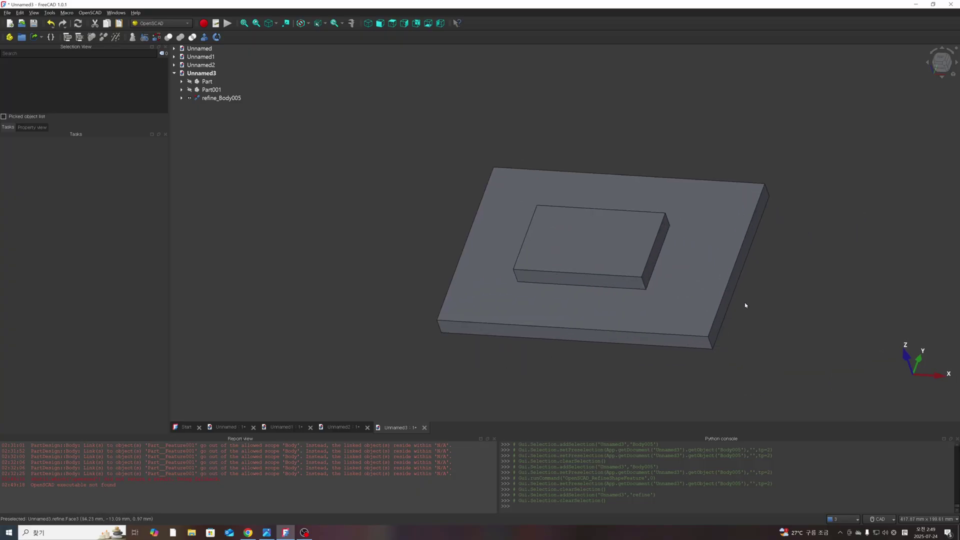
pyautogui.scroll(-2, 584, 286)
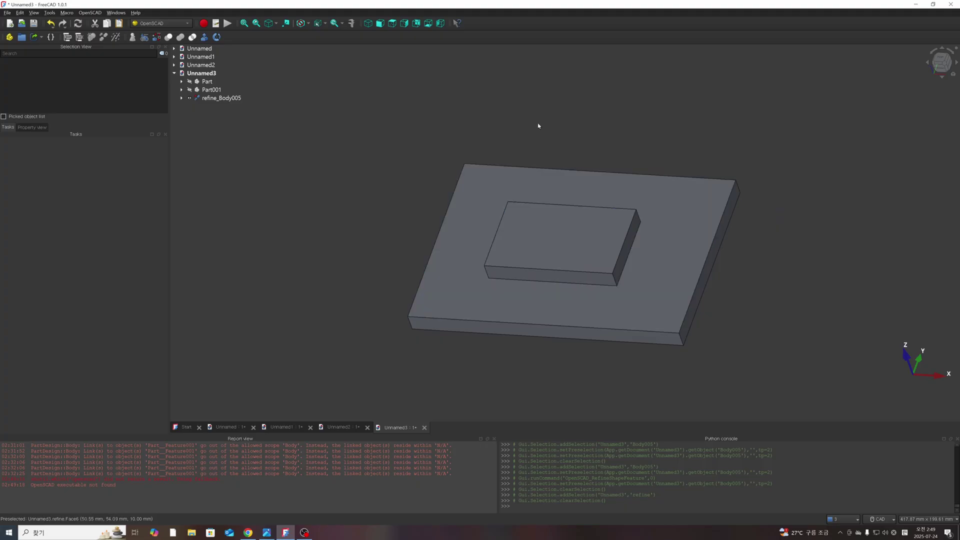
# Click refine_Body005 and the raised block's top face, then bring up the workbench list.
pyautogui.click(220, 98)
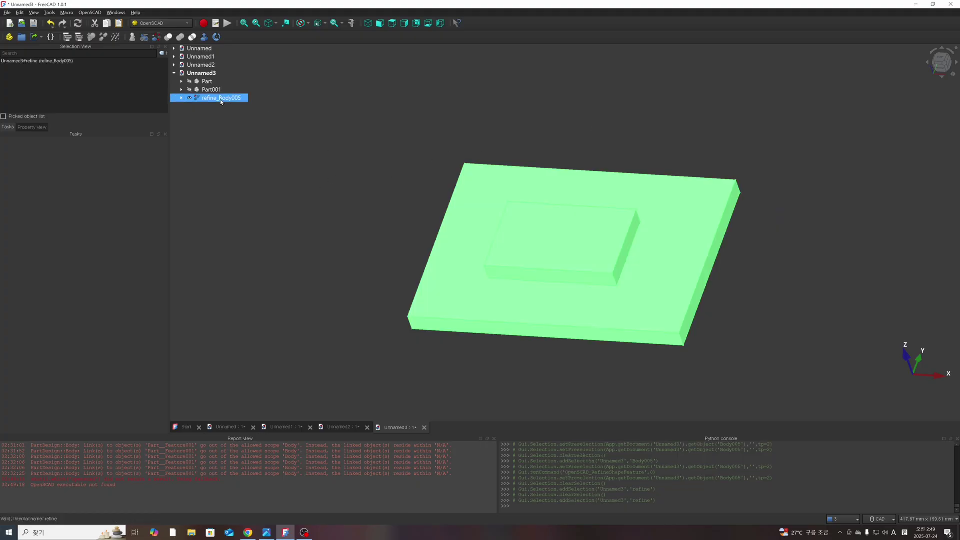
pyautogui.click(224, 117)
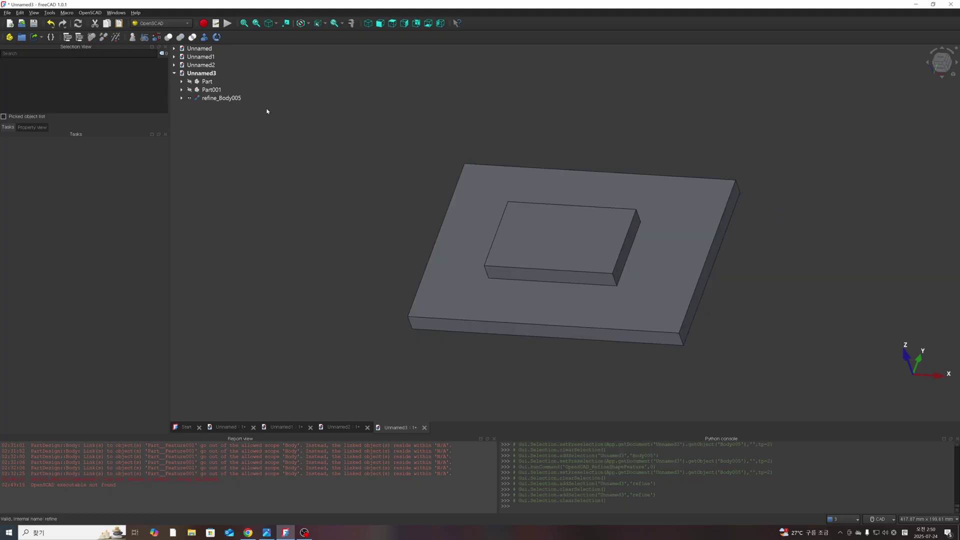
pyautogui.click(590, 229)
pyautogui.click(320, 171)
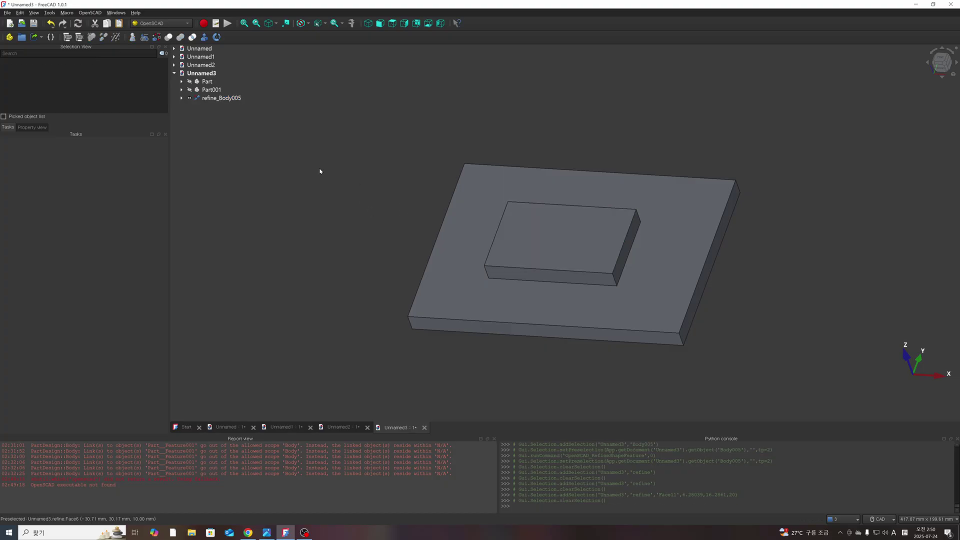
pyautogui.click(161, 23)
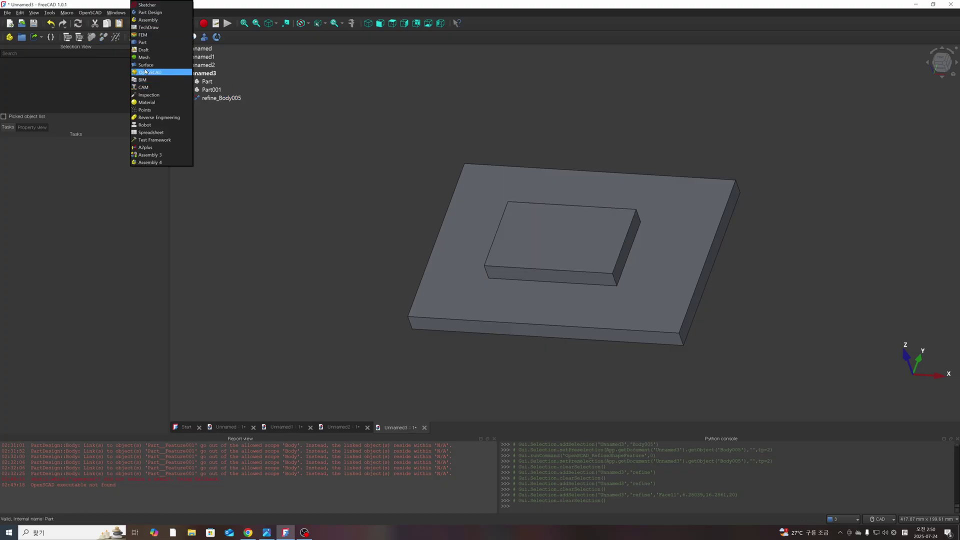
# Switch to Part Design, attempt a sketch on the block's top face, and cancel the reference prompt.
pyautogui.click(150, 12)
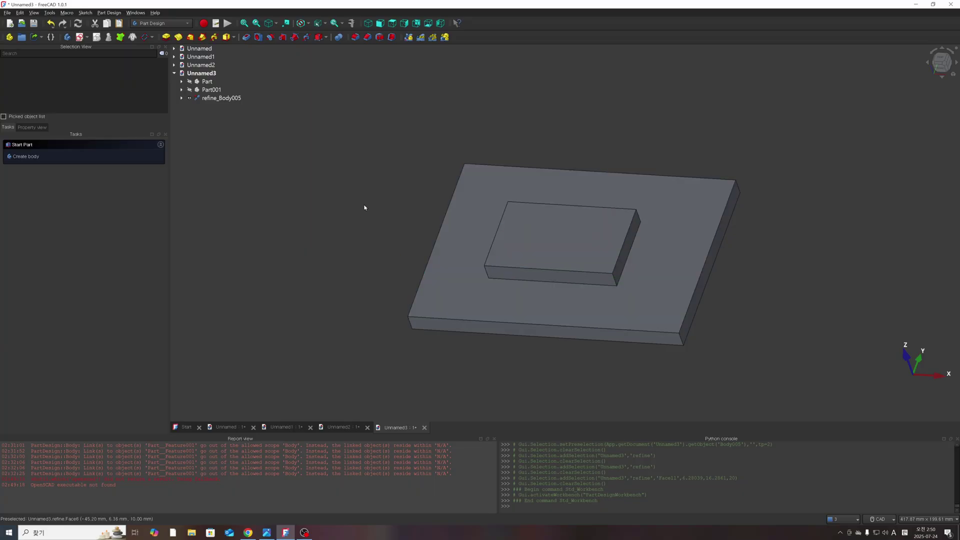
pyautogui.click(551, 227)
pyautogui.click(81, 37)
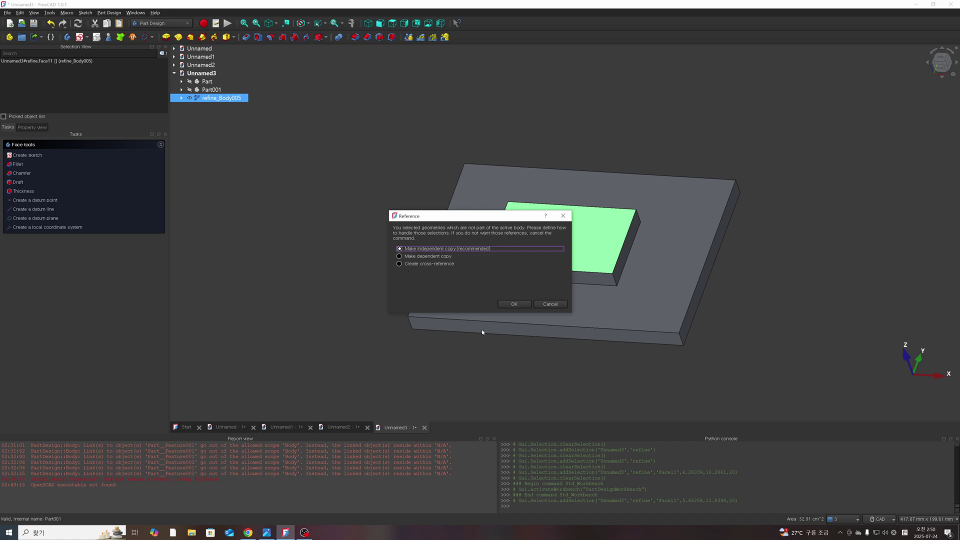
pyautogui.click(550, 304)
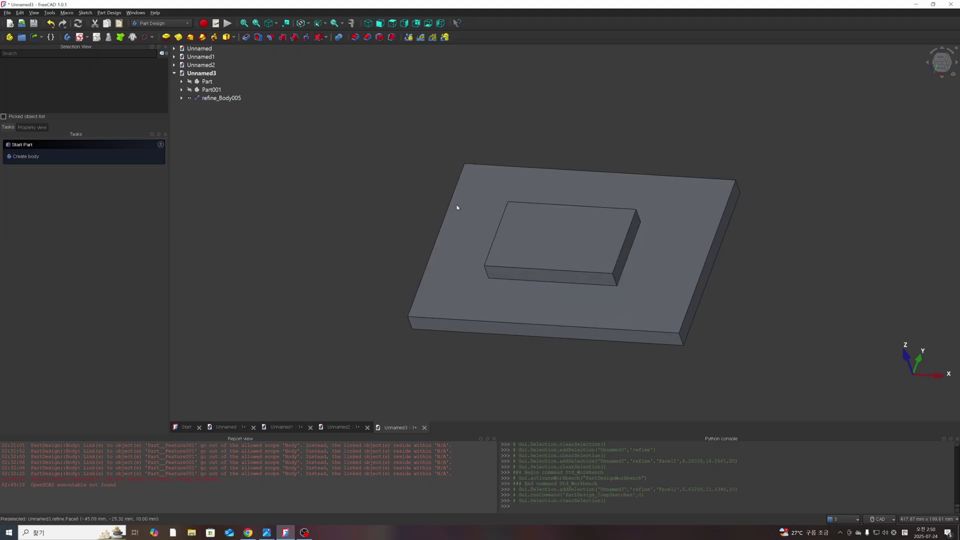
pyautogui.moveTo(457, 207); pyautogui.dragTo(351, 199, button='middle')
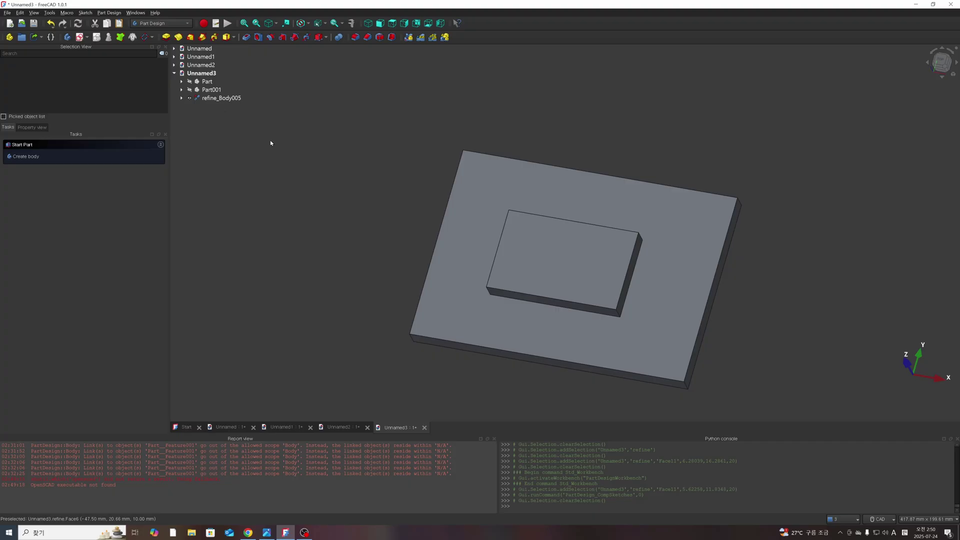
# Create Body006 and drag refine_Body005 into it as its base feature.
pyautogui.click(67, 37)
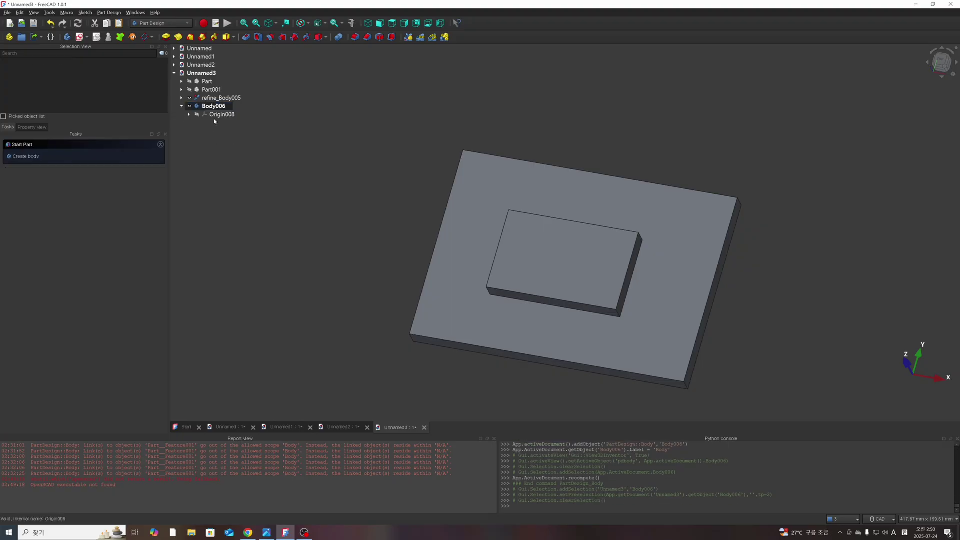
pyautogui.moveTo(223, 99); pyautogui.dragTo(222, 108)
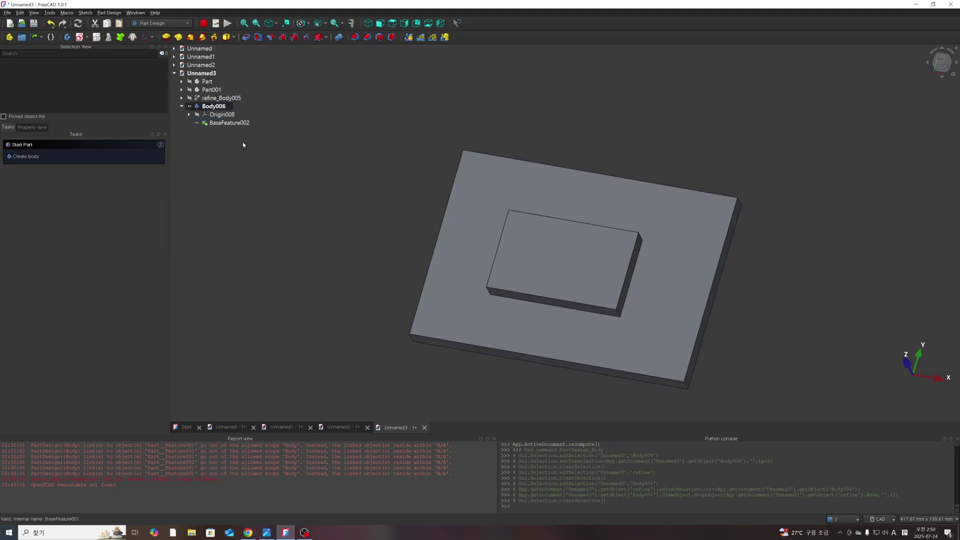
pyautogui.click(220, 98)
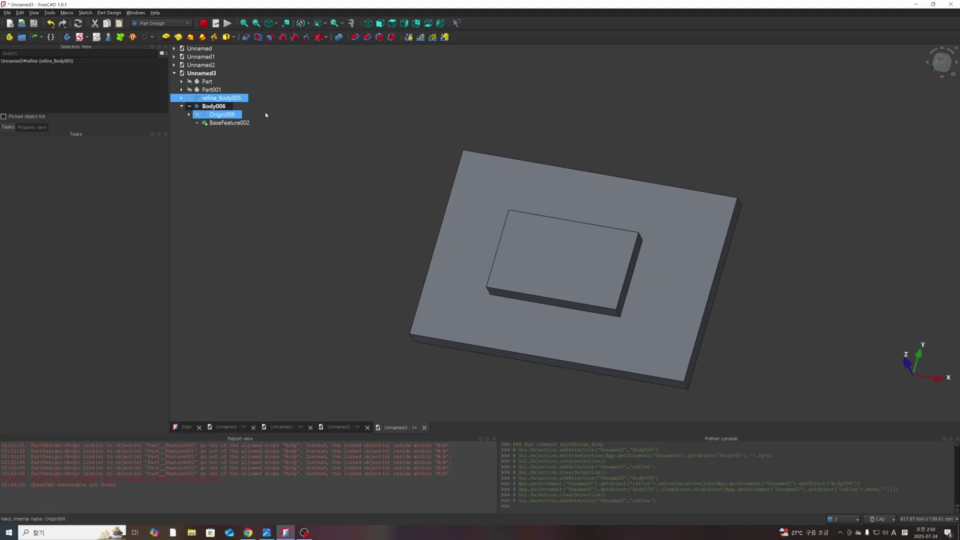
pyautogui.click(217, 108)
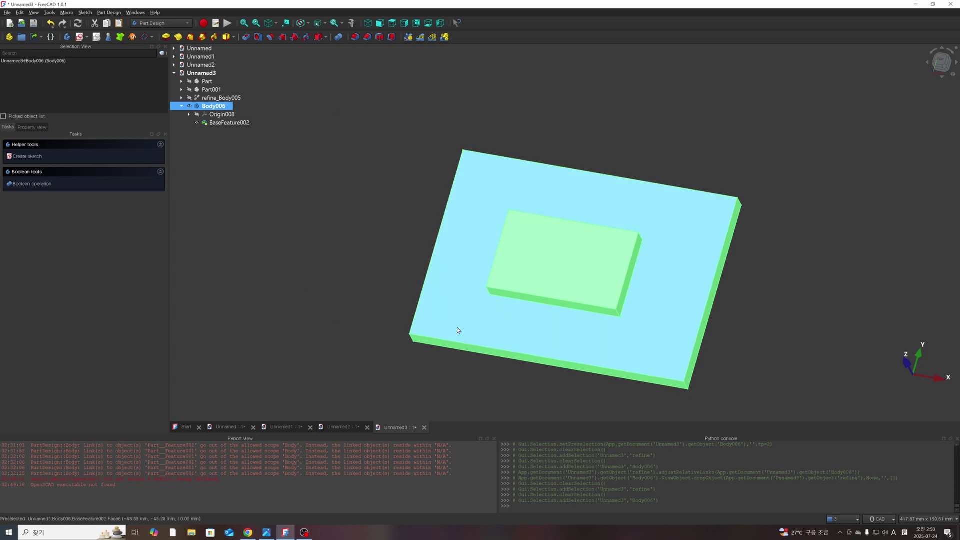
pyautogui.click(360, 200)
pyautogui.click(220, 98)
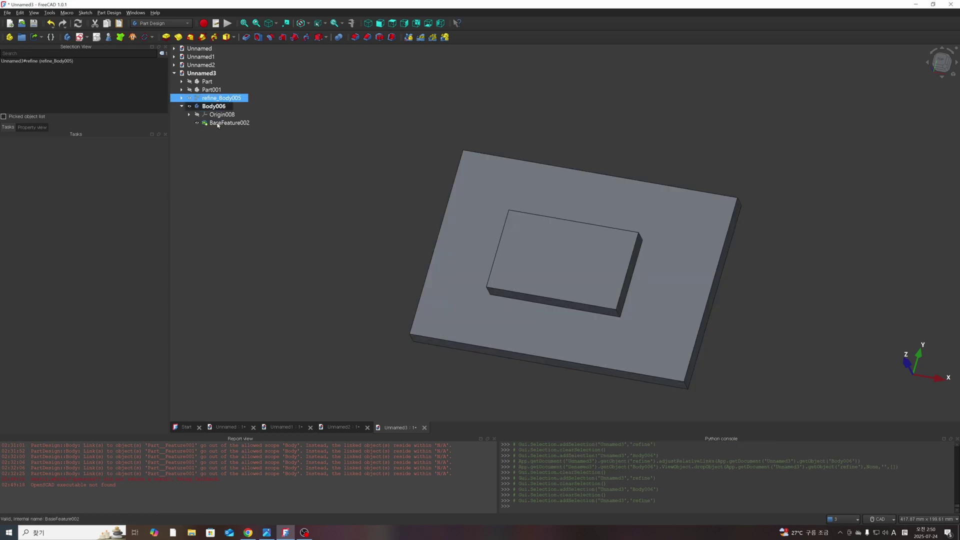
pyautogui.click(223, 199)
pyautogui.click(217, 100)
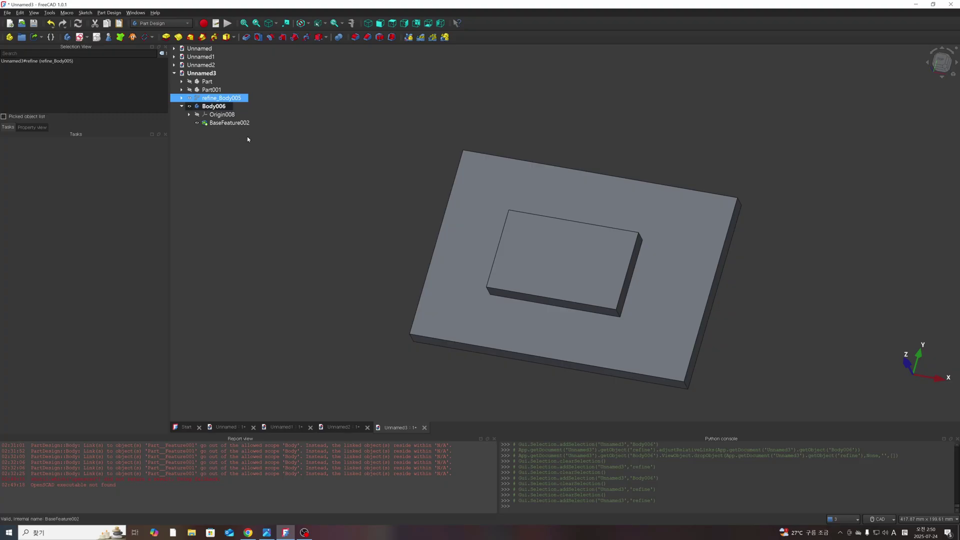
pyautogui.click(217, 99)
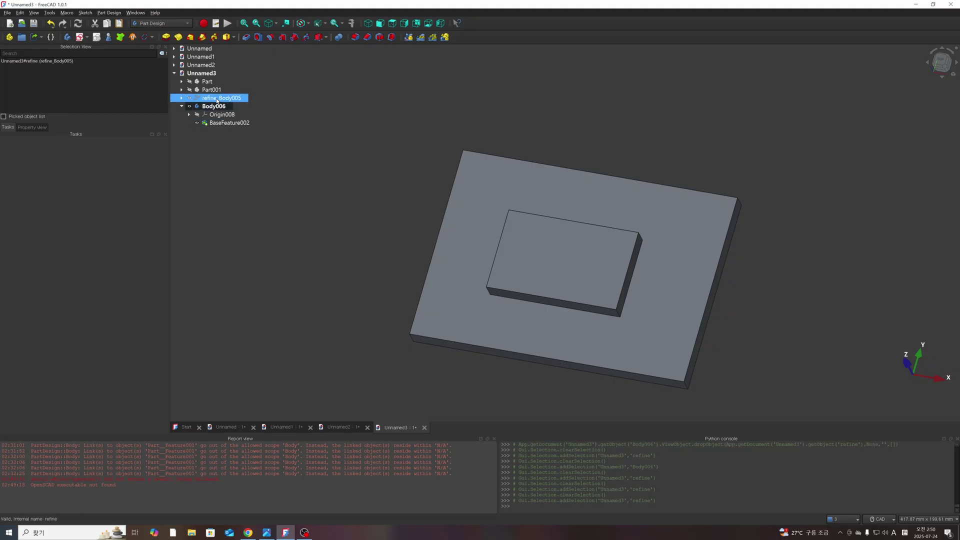
# Delete refine_Body005 despite its dependencies, then inspect BaseFeature002 and Origin008.
pyautogui.rightClick(217, 99)
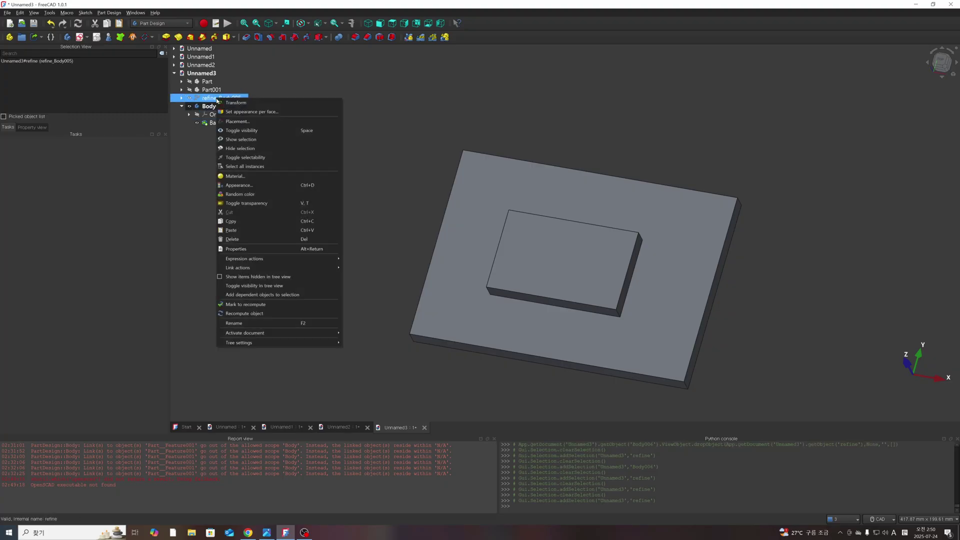
pyautogui.click(263, 238)
pyautogui.click(483, 283)
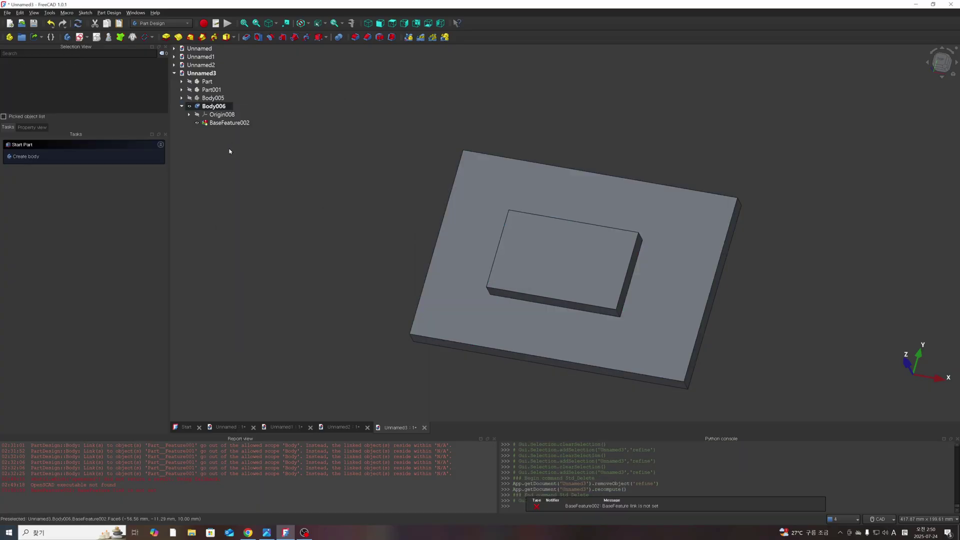
pyautogui.click(229, 122)
pyautogui.click(211, 139)
pyautogui.click(229, 122)
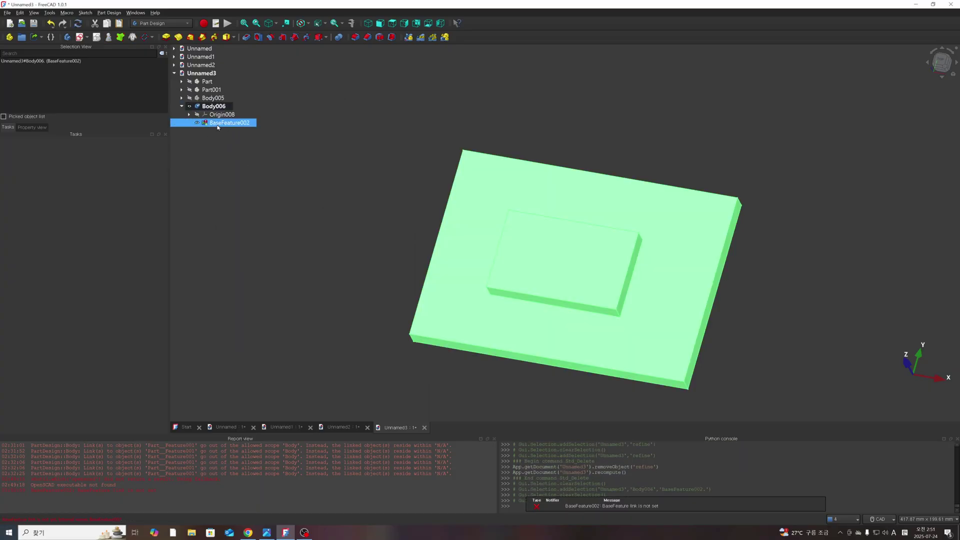
pyautogui.click(222, 114)
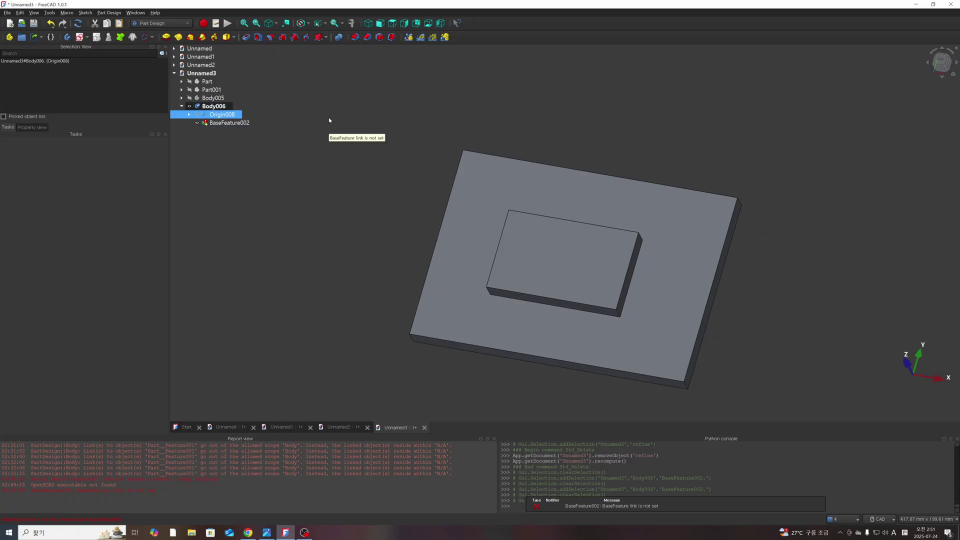
pyautogui.click(314, 207)
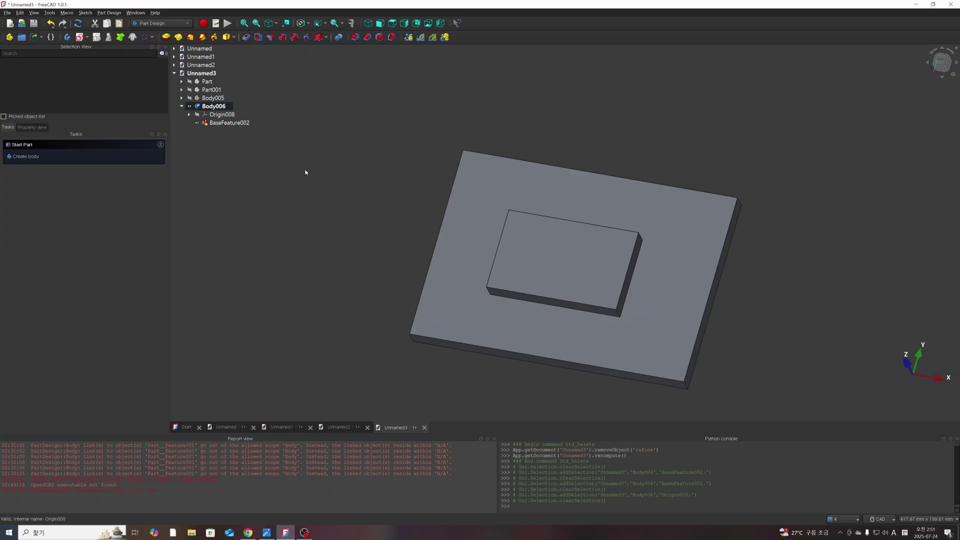
# Undo the refine_Body005 deletion with Ctrl+Z and recompute the document.
pyautogui.hotkey('ctrl', 'z')
pyautogui.click(229, 122)
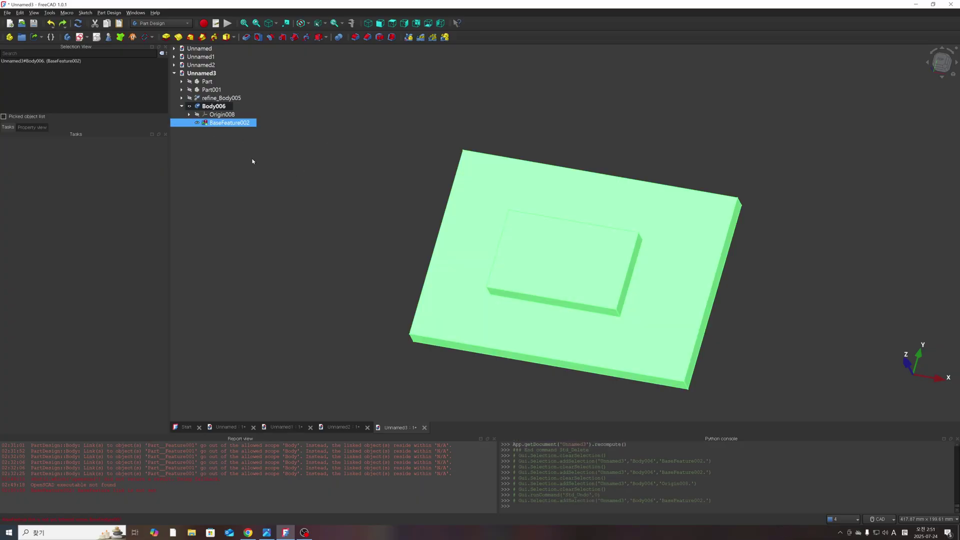
pyautogui.click(214, 106)
pyautogui.click(79, 24)
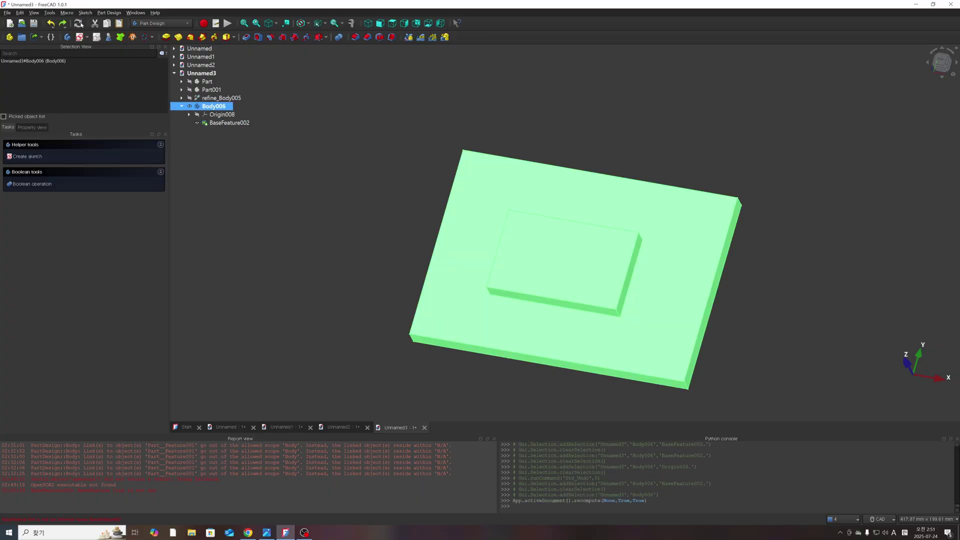
pyautogui.click(259, 178)
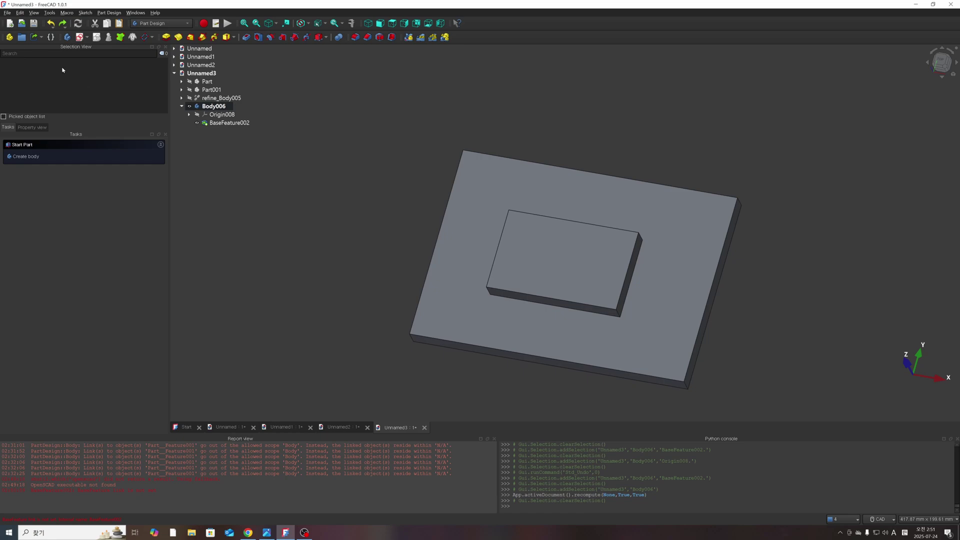
# Create Part002, move Body006 with refine_Body005 into it, then collapse and select Part002.
pyautogui.click(9, 37)
pyautogui.click(205, 131)
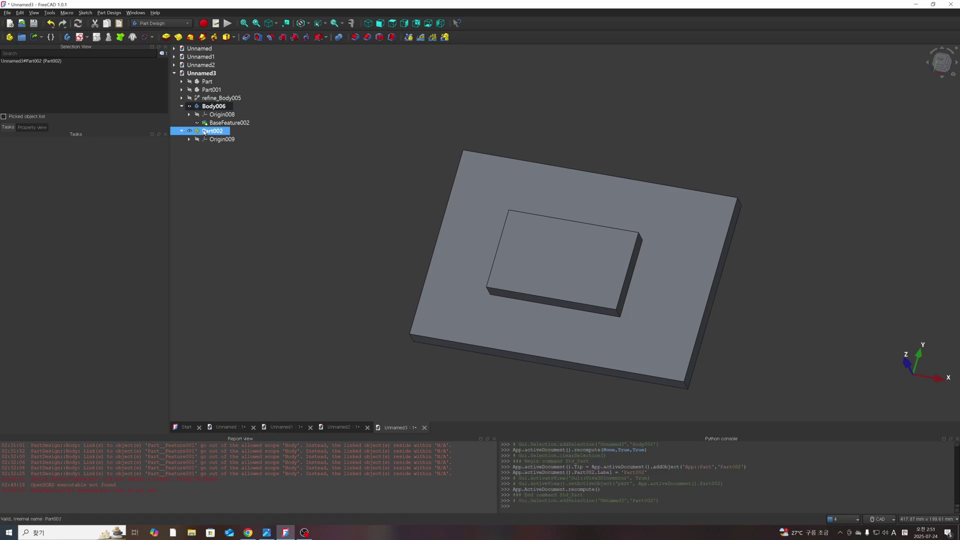
pyautogui.click(251, 206)
pyautogui.click(214, 106)
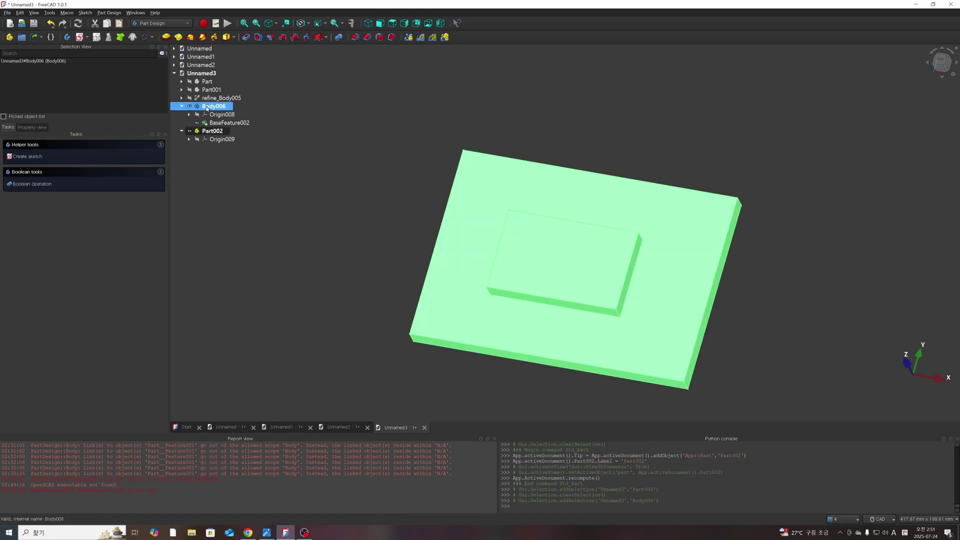
pyautogui.click(235, 187)
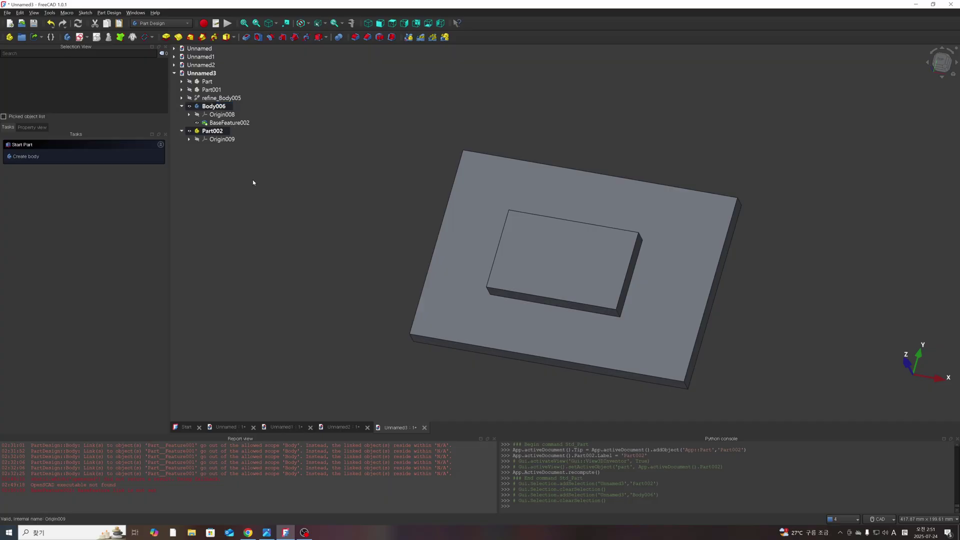
pyautogui.moveTo(207, 107); pyautogui.dragTo(210, 139)
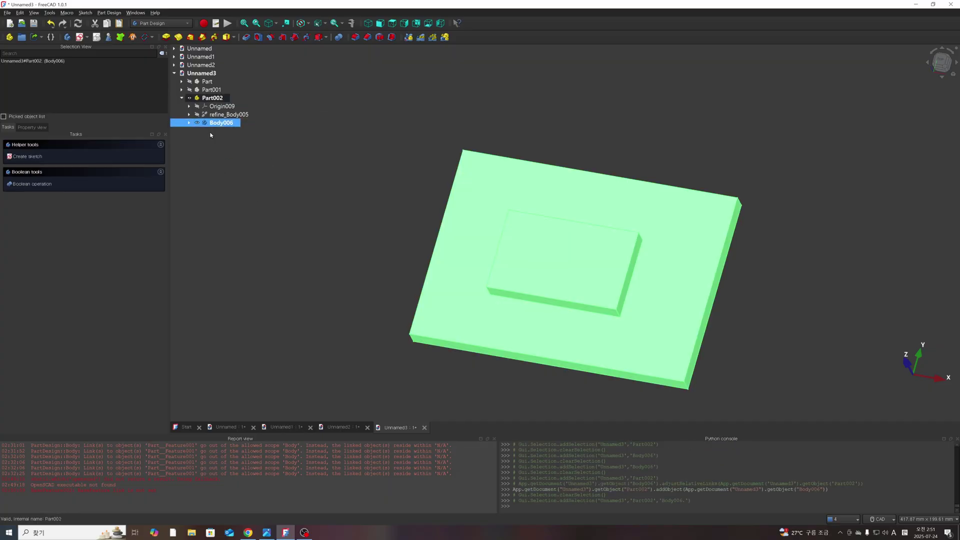
pyautogui.click(220, 123)
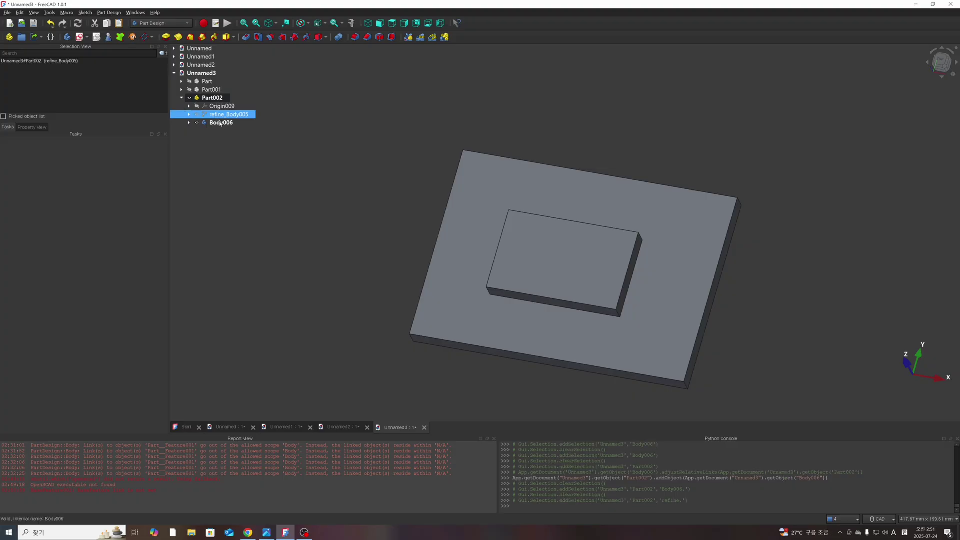
pyautogui.click(225, 115)
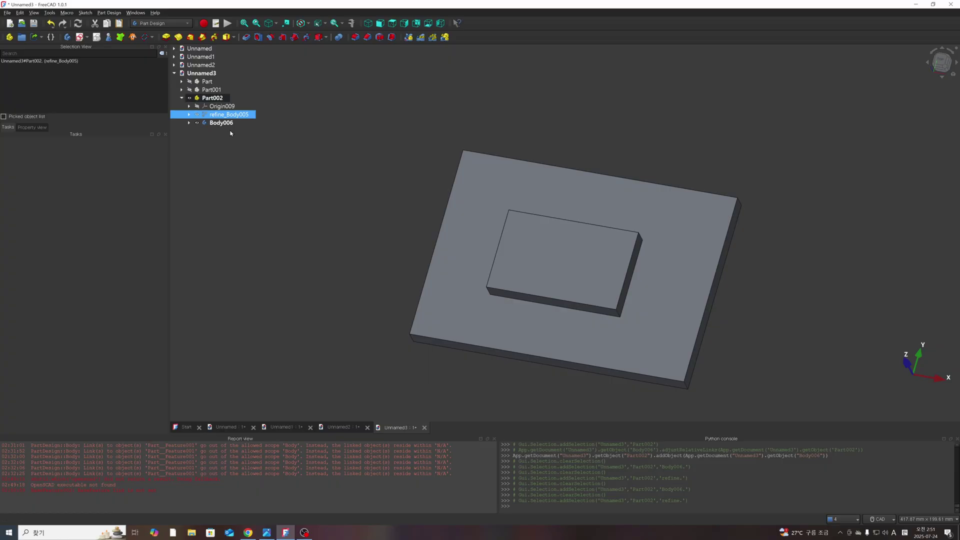
pyautogui.click(250, 153)
pyautogui.click(182, 98)
pyautogui.click(211, 100)
# Hide Part002's model, collapse Unnamed3 and expand Unnamed1 in the tree.
pyautogui.press('space')
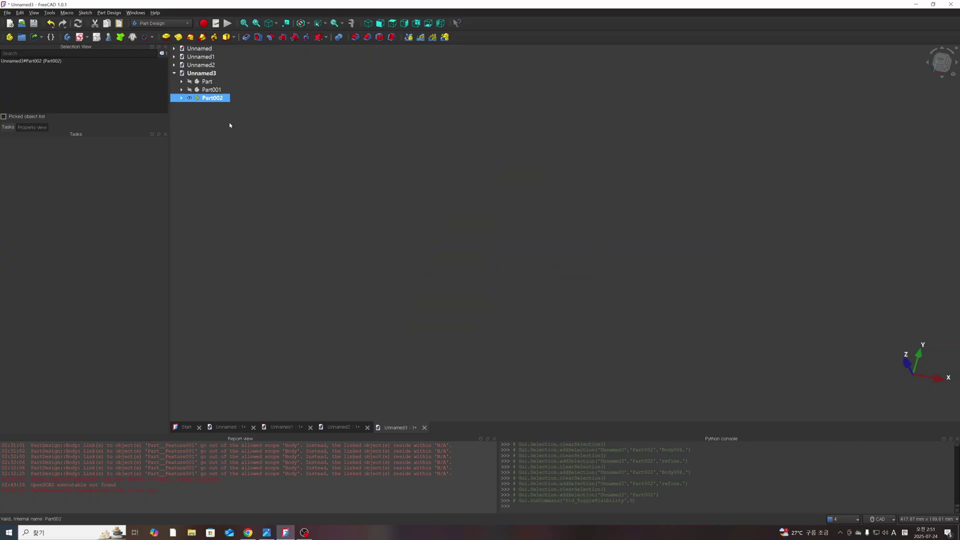
pyautogui.click(269, 149)
pyautogui.click(174, 74)
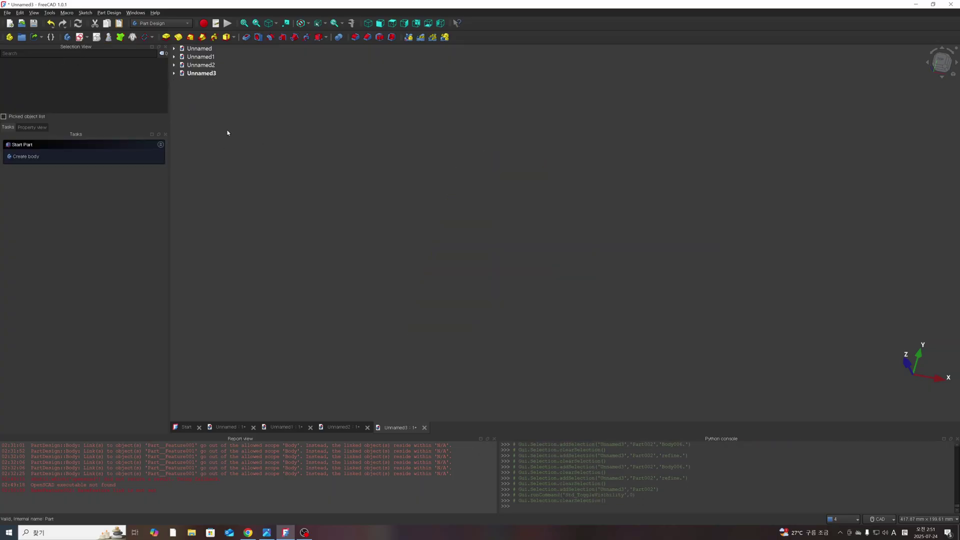
pyautogui.doubleClick(201, 56)
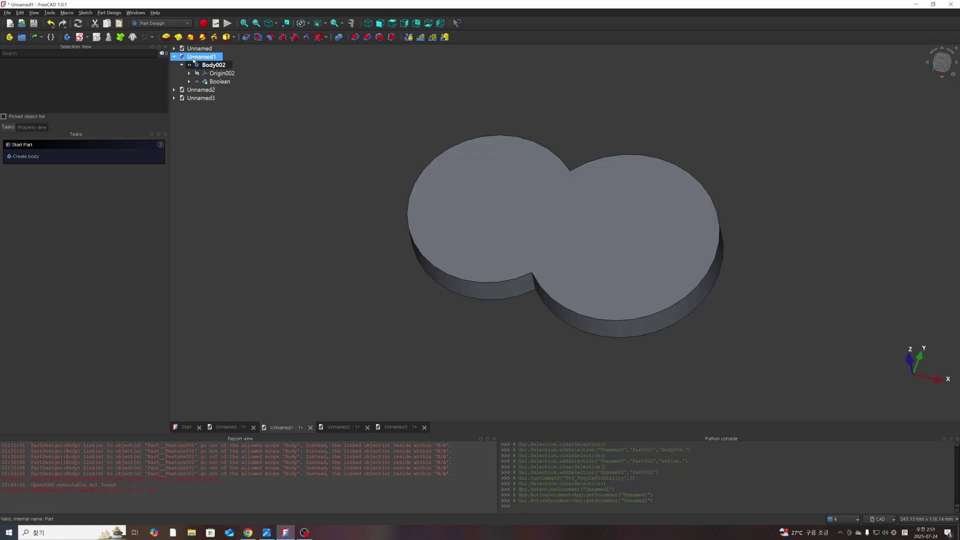
# Inspect Unnamed2's sphere, then make Unnamed1 the active document again.
pyautogui.click(298, 178)
pyautogui.doubleClick(204, 90)
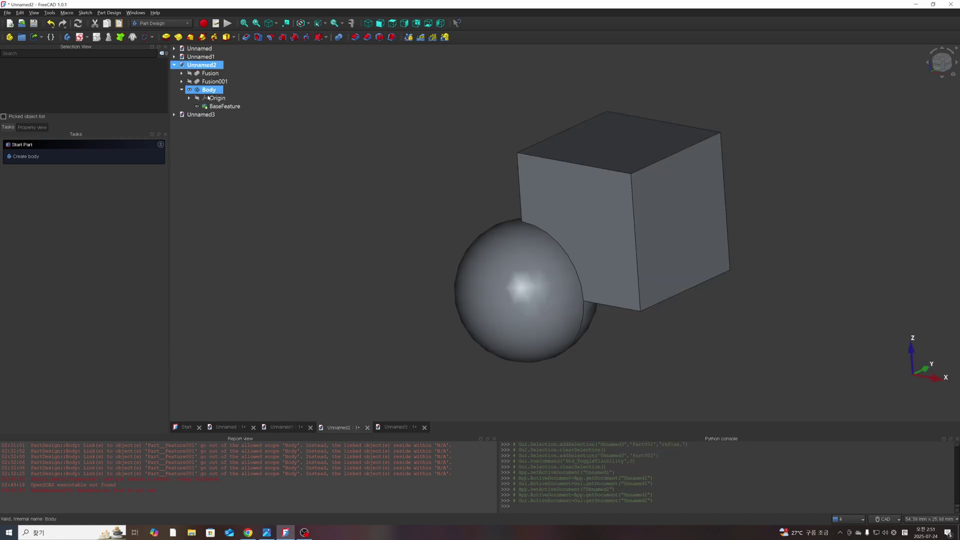
pyautogui.click(293, 161)
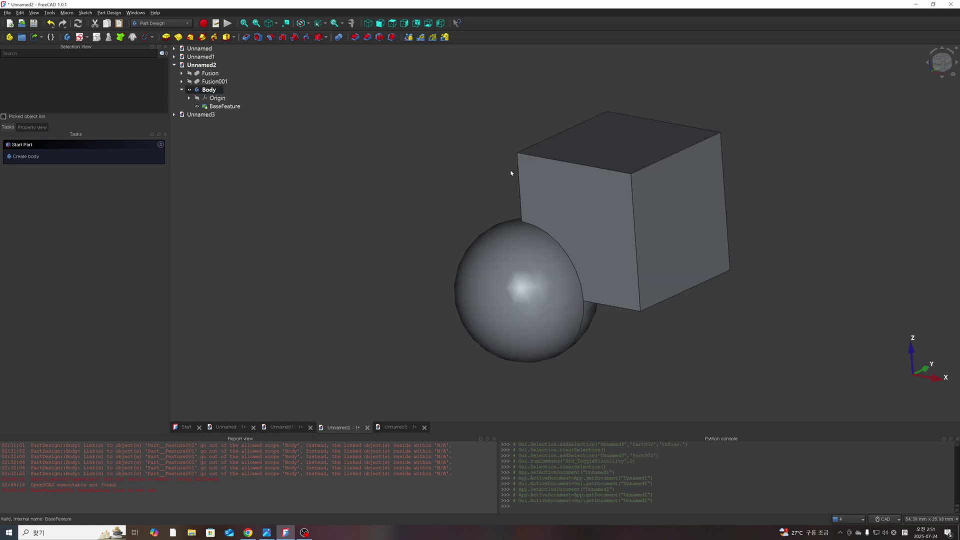
pyautogui.click(458, 253)
pyautogui.click(270, 137)
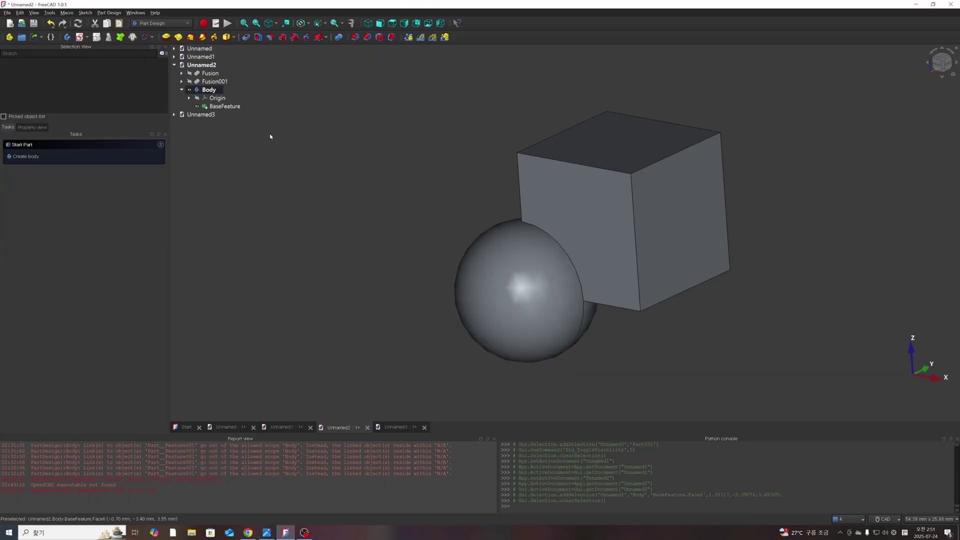
pyautogui.press('Up')
pyautogui.press('Up')
pyautogui.press('Return')
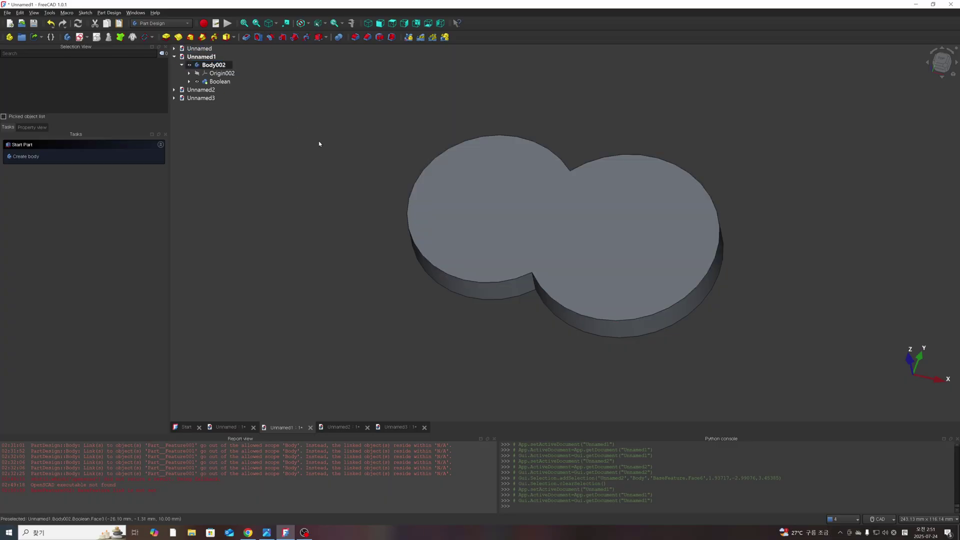
# Sketch one circle over the left disc on the fused discs' top face as Sketch002.
pyautogui.click(480, 199)
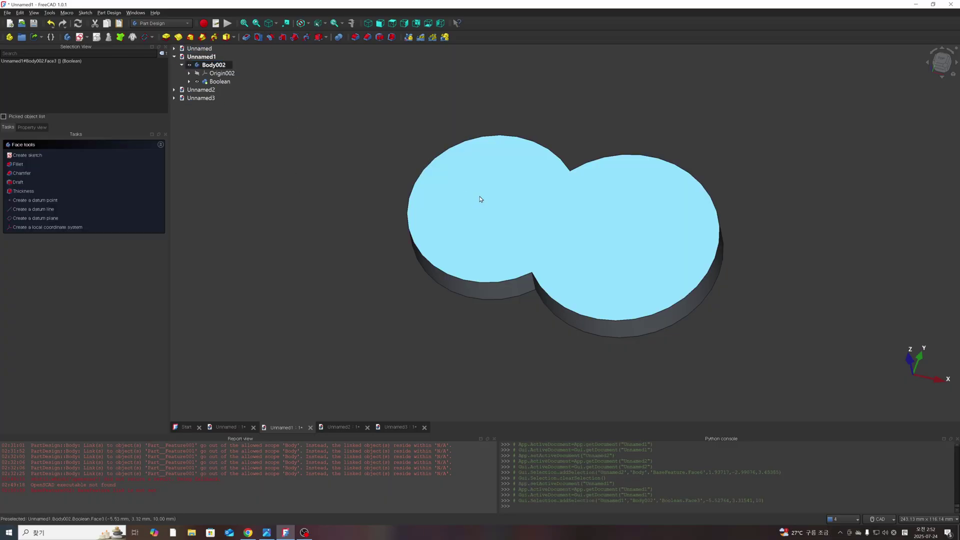
pyautogui.click(79, 37)
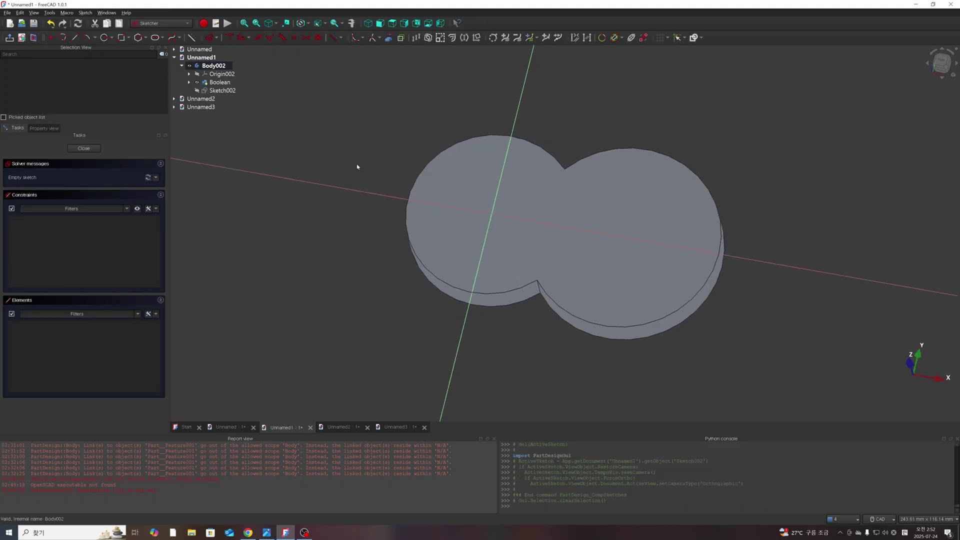
pyautogui.click(107, 38)
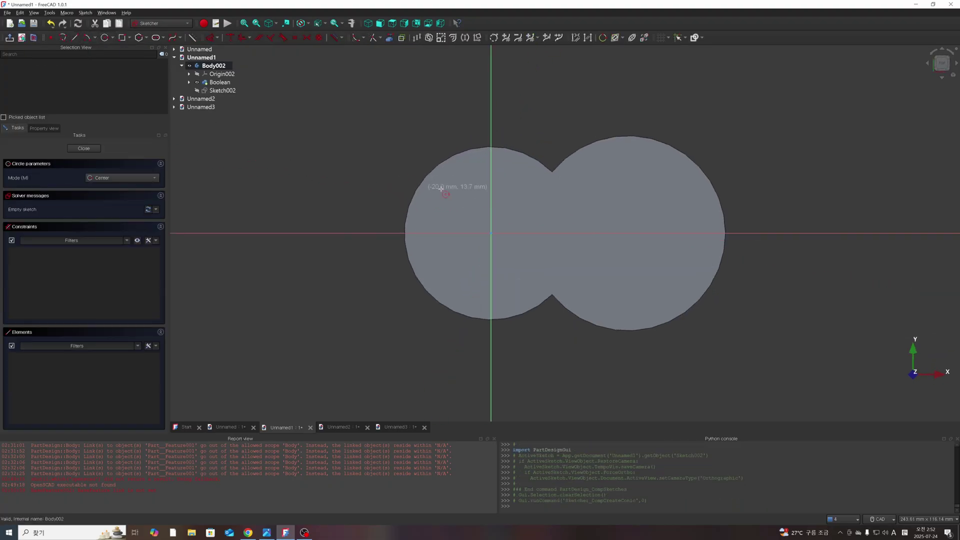
pyautogui.click(459, 201)
pyautogui.click(508, 235)
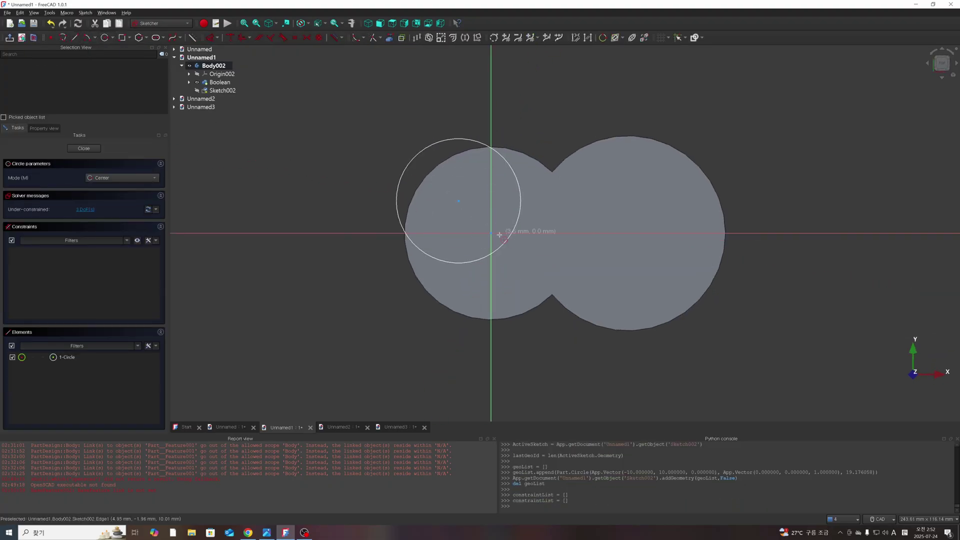
pyautogui.click(85, 148)
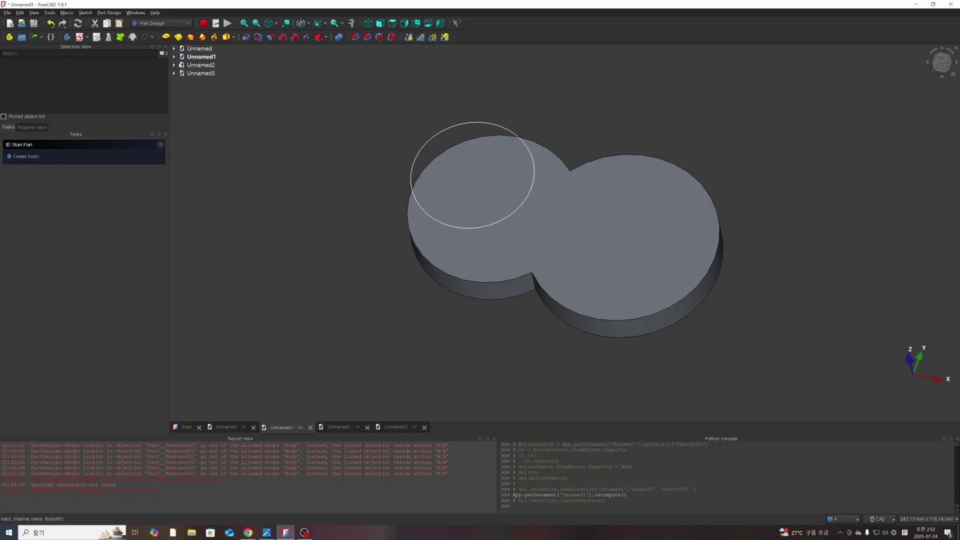
# Make Unnamed2 the active document and switch to the Part workbench.
pyautogui.doubleClick(202, 65)
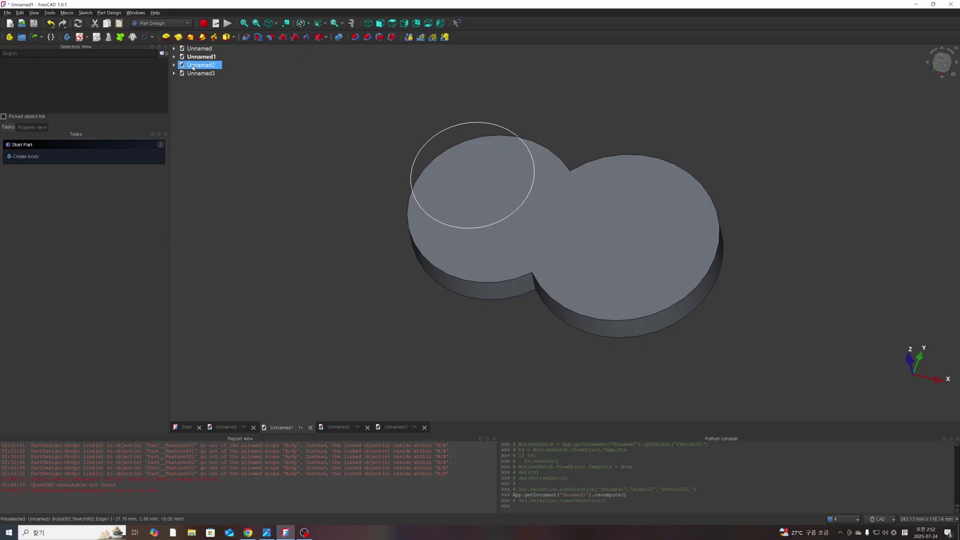
pyautogui.click(287, 172)
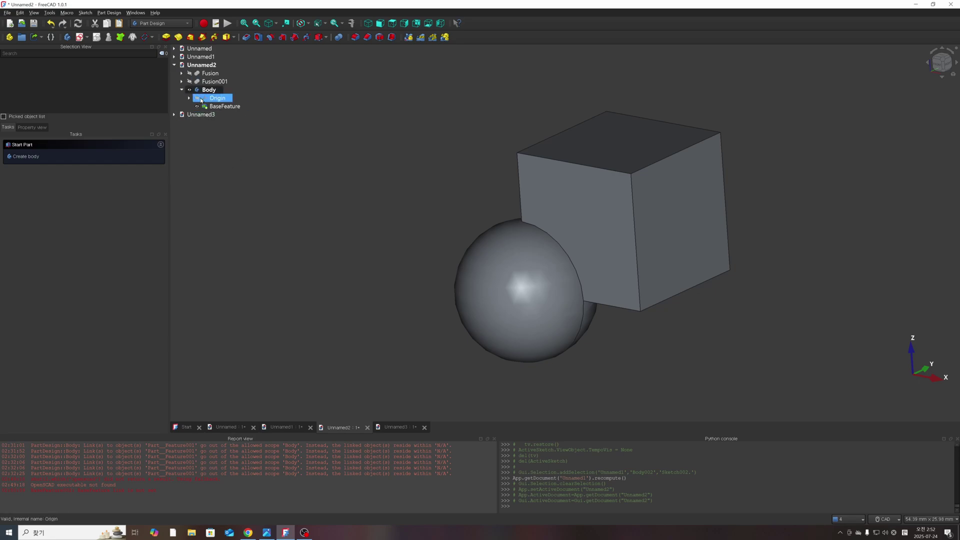
pyautogui.click(165, 23)
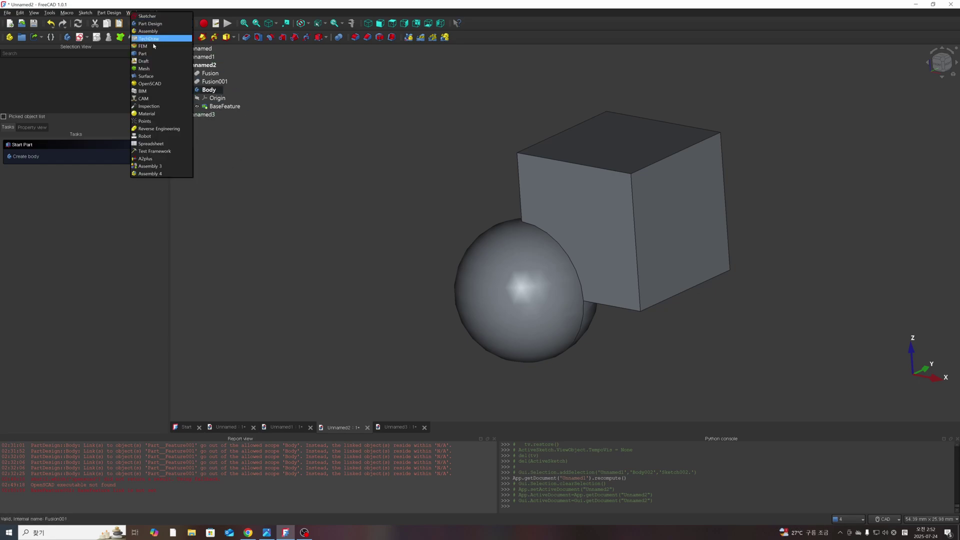
pyautogui.click(150, 53)
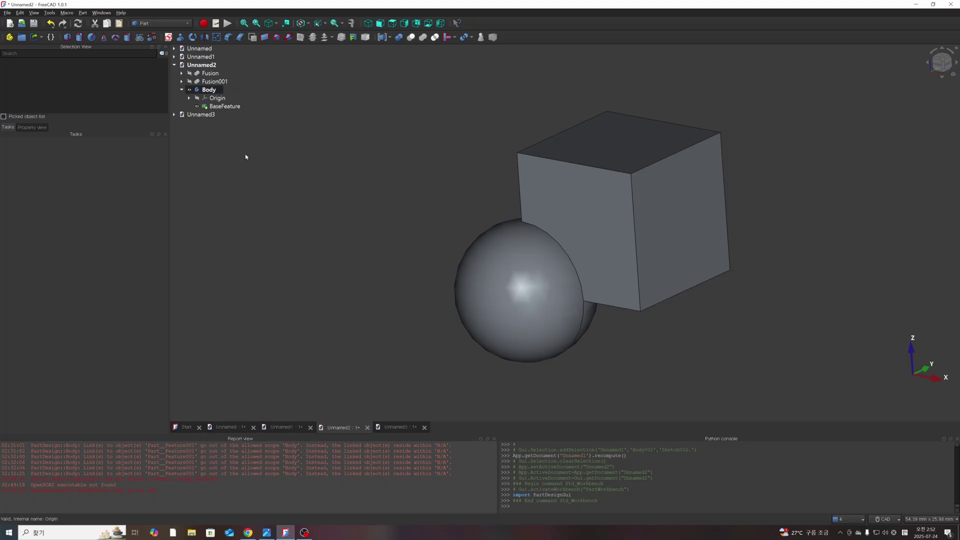
# Collapse Body, browse Unnamed1's Body002, then collapse Unnamed1 and select Unnamed2's Body.
pyautogui.click(182, 90)
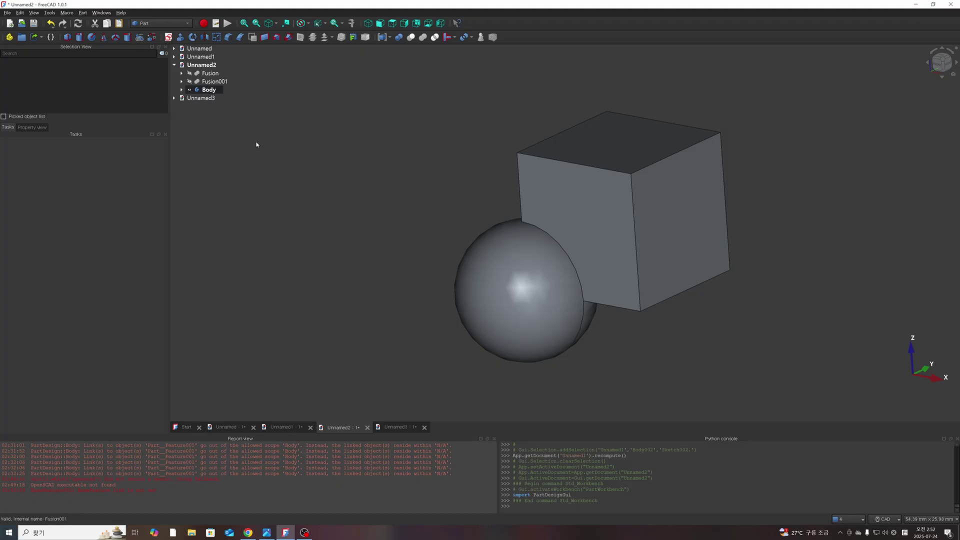
pyautogui.click(174, 57)
pyautogui.click(214, 73)
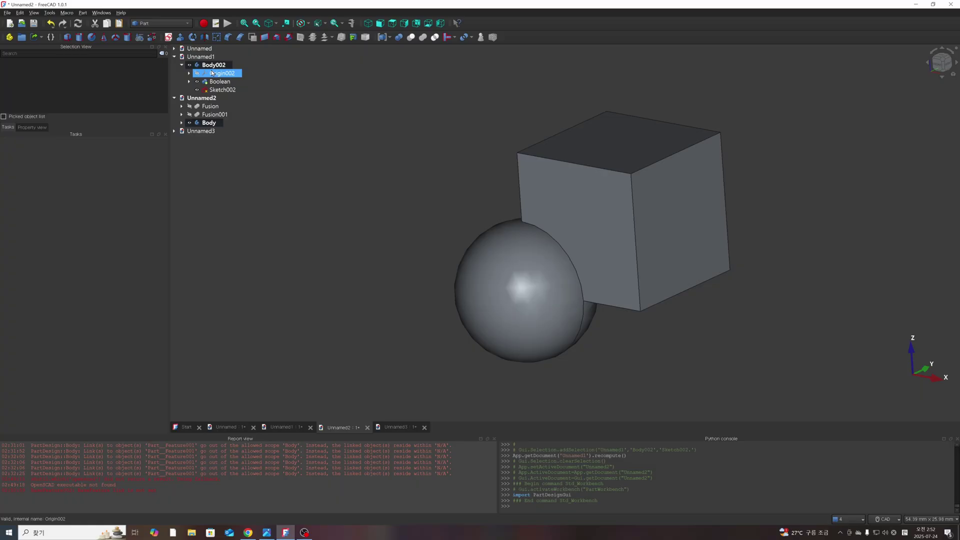
pyautogui.click(246, 143)
pyautogui.click(204, 99)
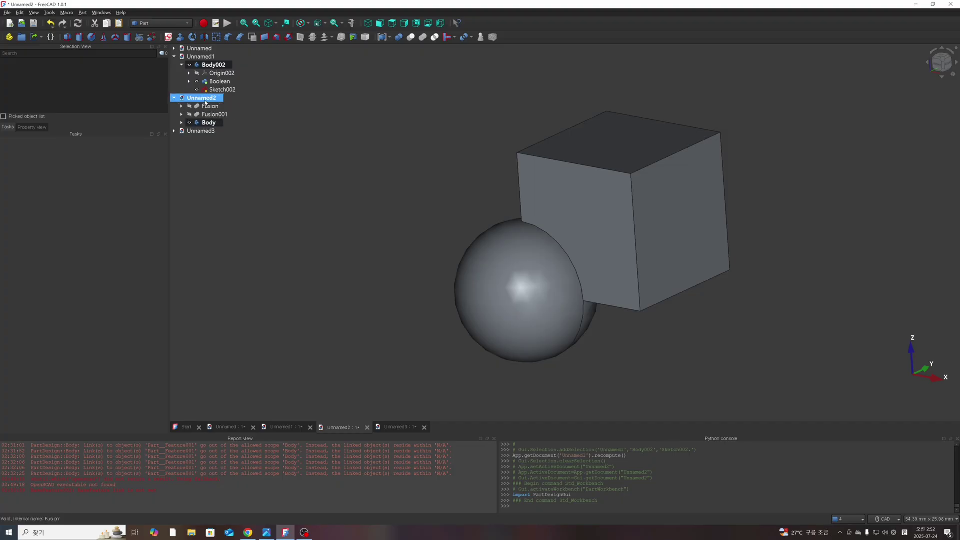
pyautogui.click(174, 57)
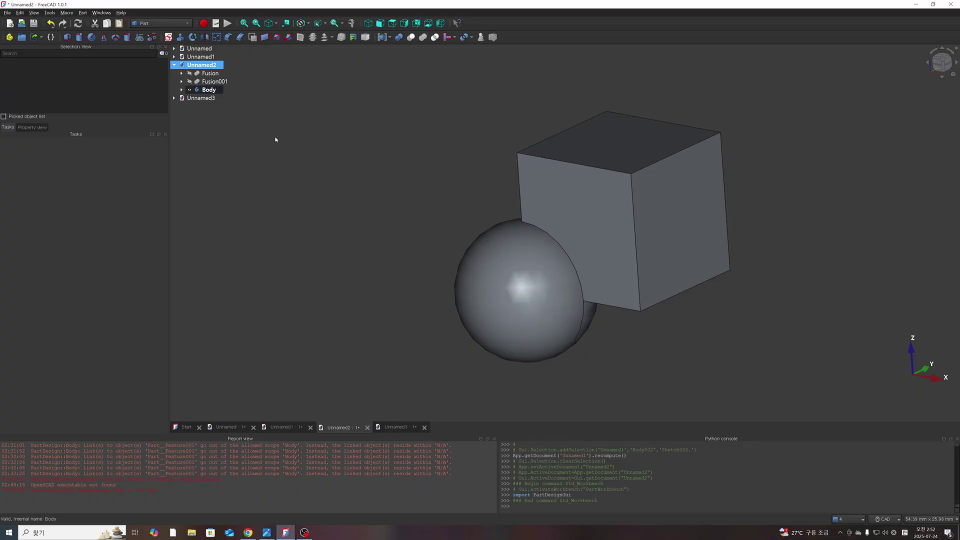
pyautogui.click(249, 101)
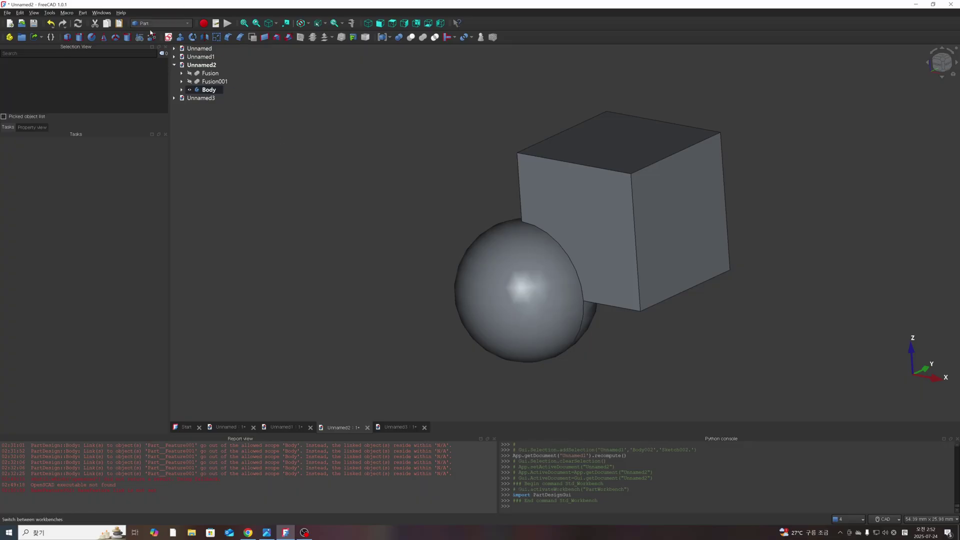
pyautogui.click(200, 90)
pyautogui.click(274, 112)
# Delete Fusion001, Body, Fusion, Cube and Sphere from Unnamed2.
pyautogui.click(210, 81)
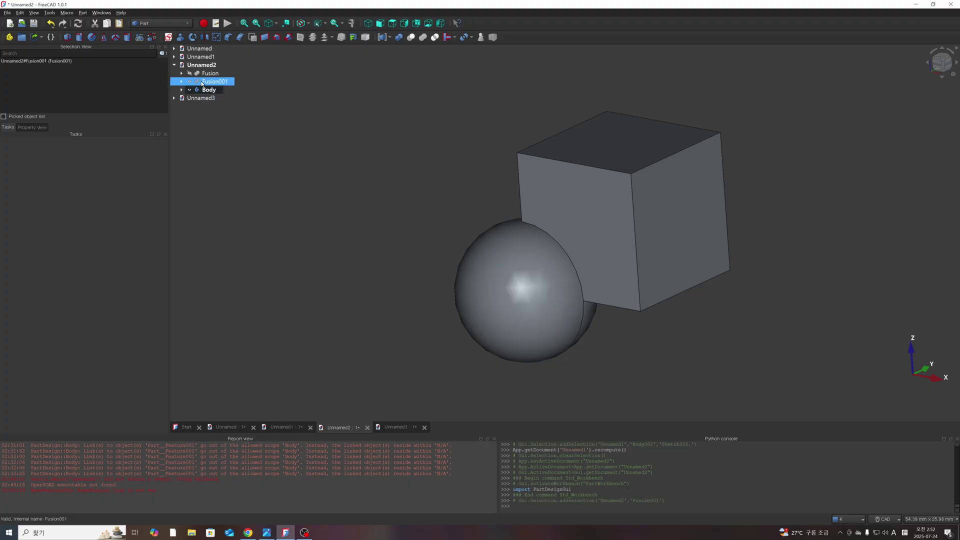
pyautogui.press('Delete')
pyautogui.click(208, 83)
pyautogui.press('Delete')
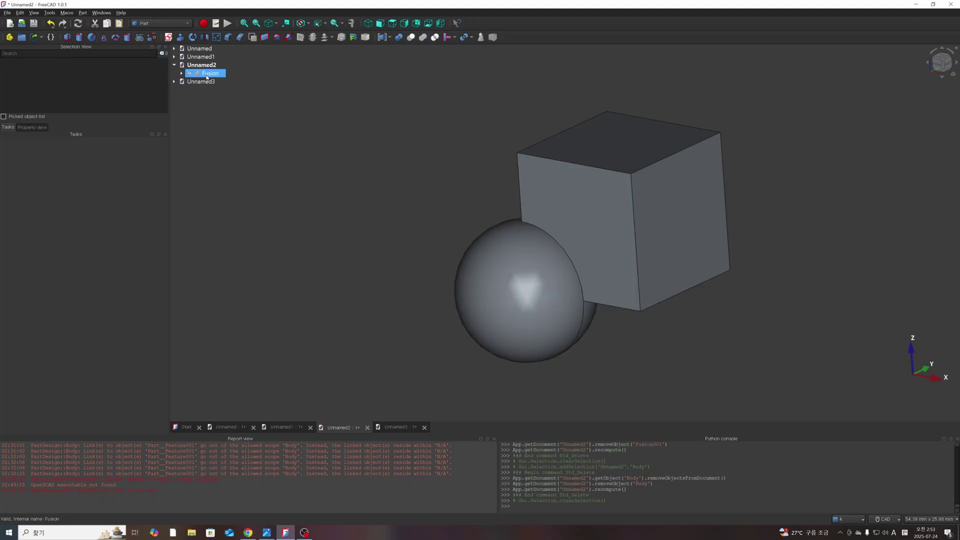
pyautogui.click(210, 75)
pyautogui.press('Delete')
pyautogui.click(209, 73)
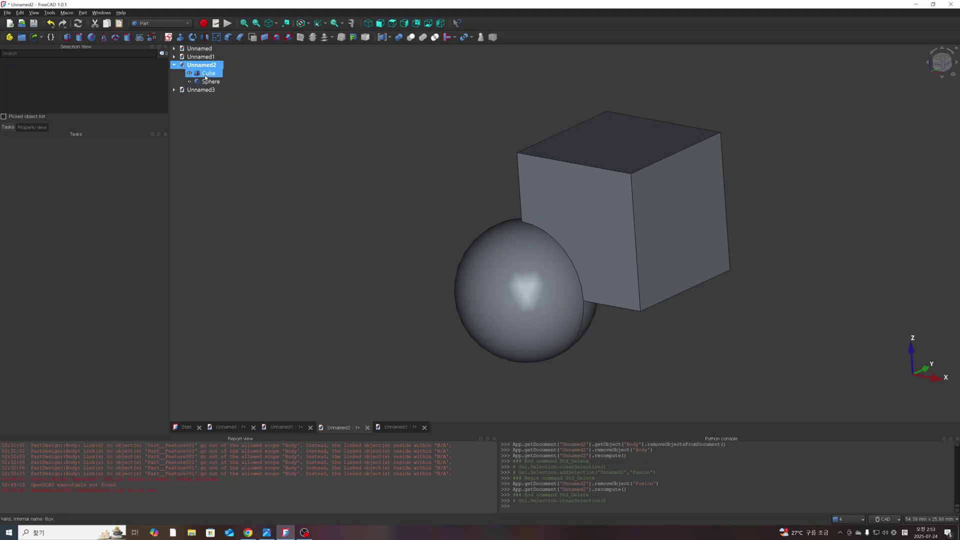
pyautogui.press('Delete')
pyautogui.click(209, 73)
pyautogui.press('Delete')
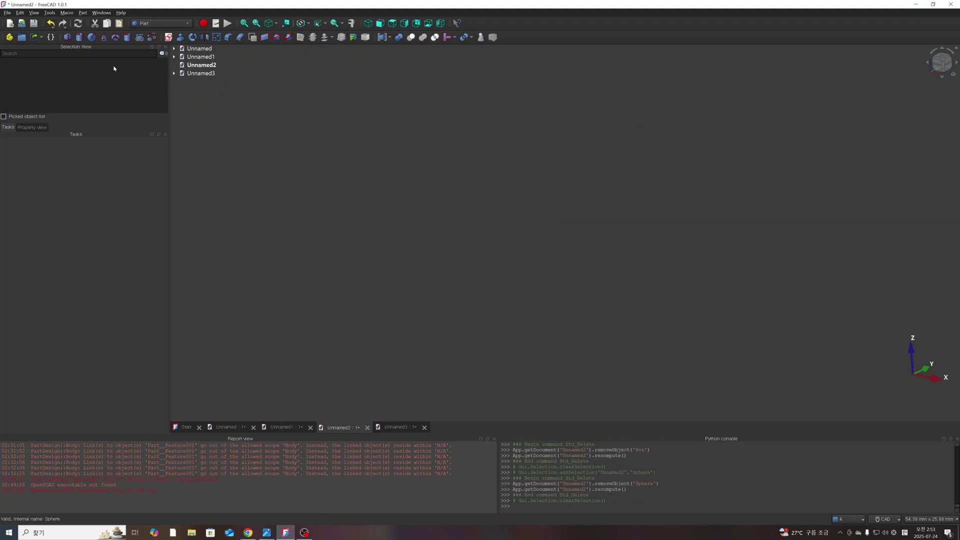
# Add a fresh Part Cube and Sphere to Unnamed2.
pyautogui.click(67, 38)
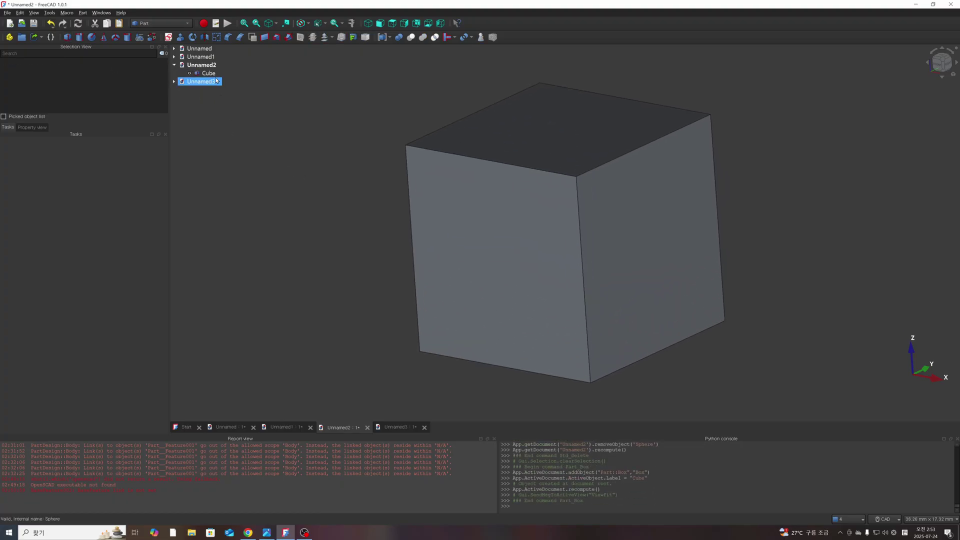
pyautogui.click(201, 65)
pyautogui.scroll(-3, 460, 199)
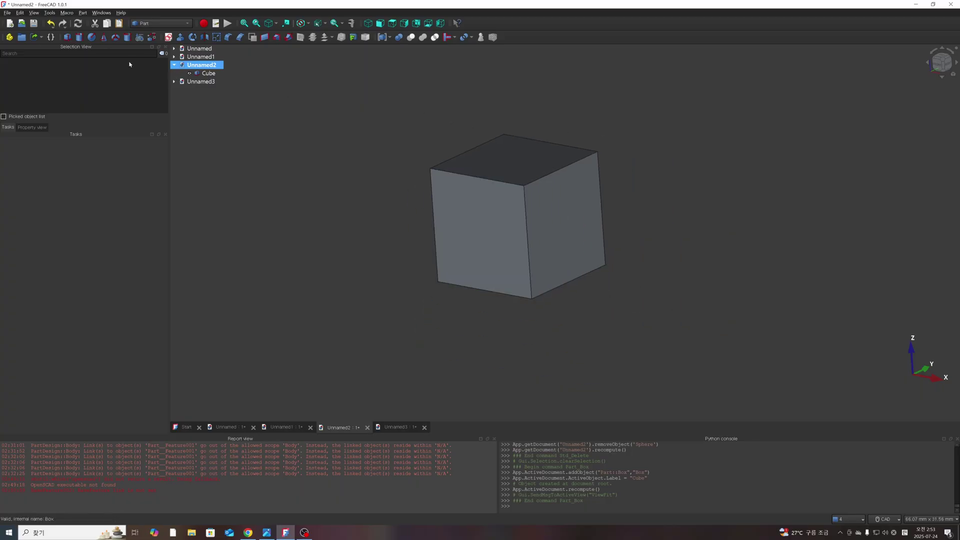
pyautogui.click(91, 37)
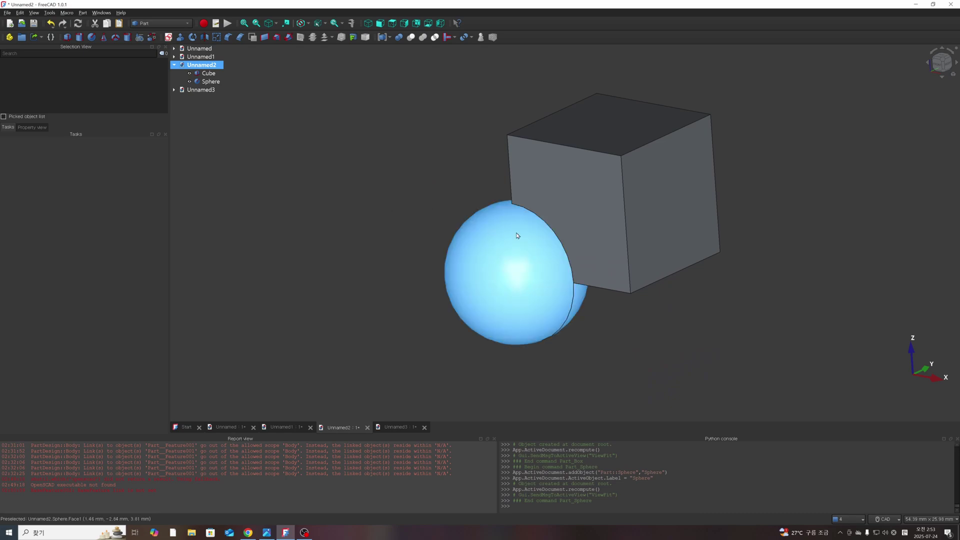
# Attach a new empty Sketch to the cube's top face as a plane face.
pyautogui.click(600, 197)
pyautogui.click(622, 125)
pyautogui.click(636, 221)
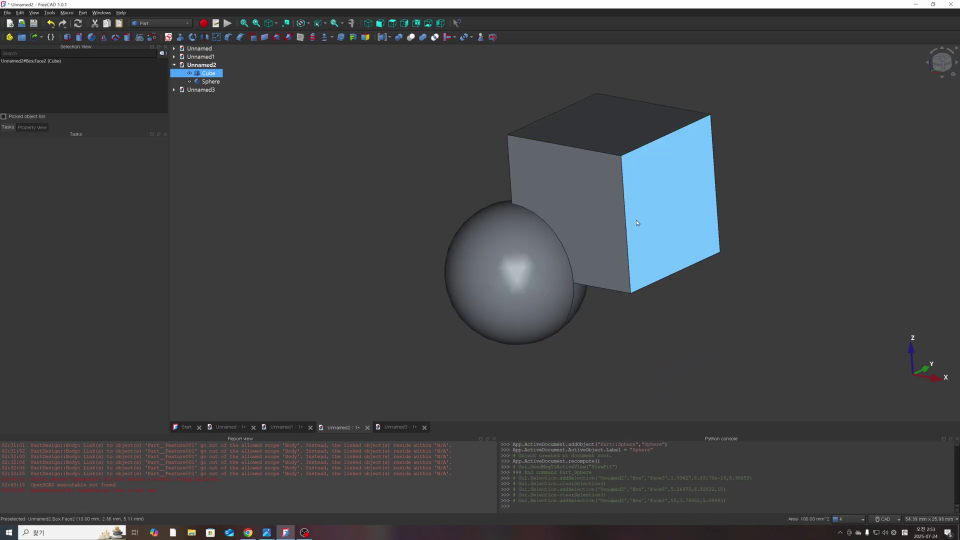
pyautogui.click(605, 227)
pyautogui.click(613, 127)
pyautogui.click(168, 37)
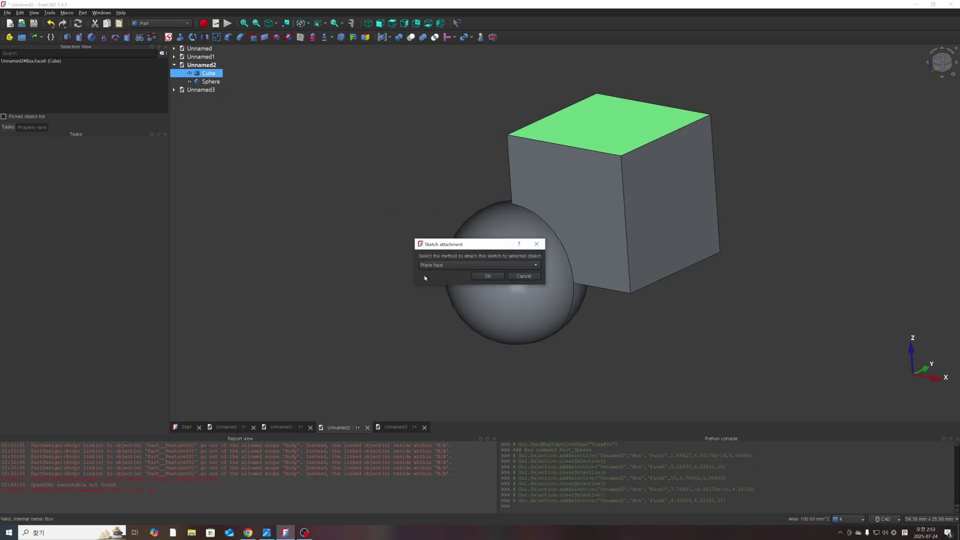
pyautogui.click(488, 276)
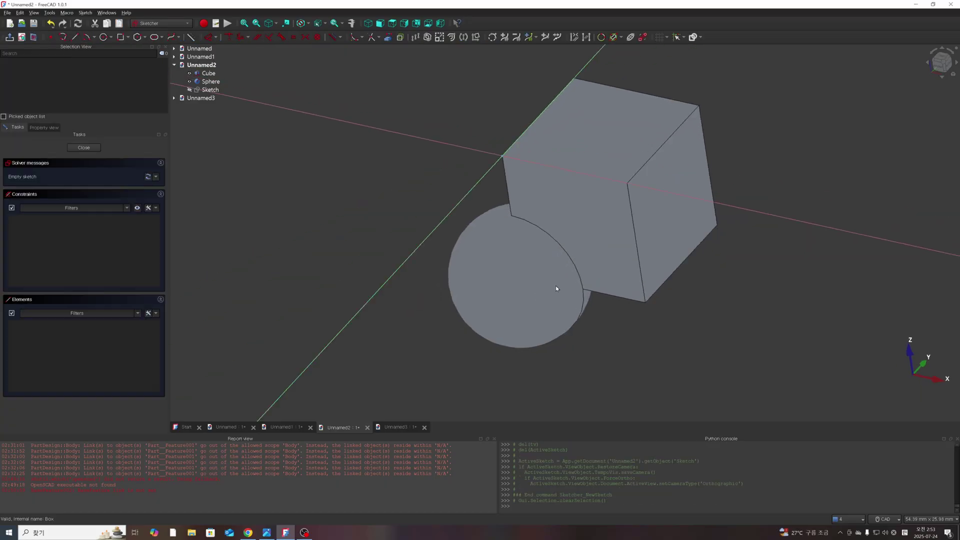
pyautogui.click(84, 148)
pyautogui.scroll(-2, 465, 193)
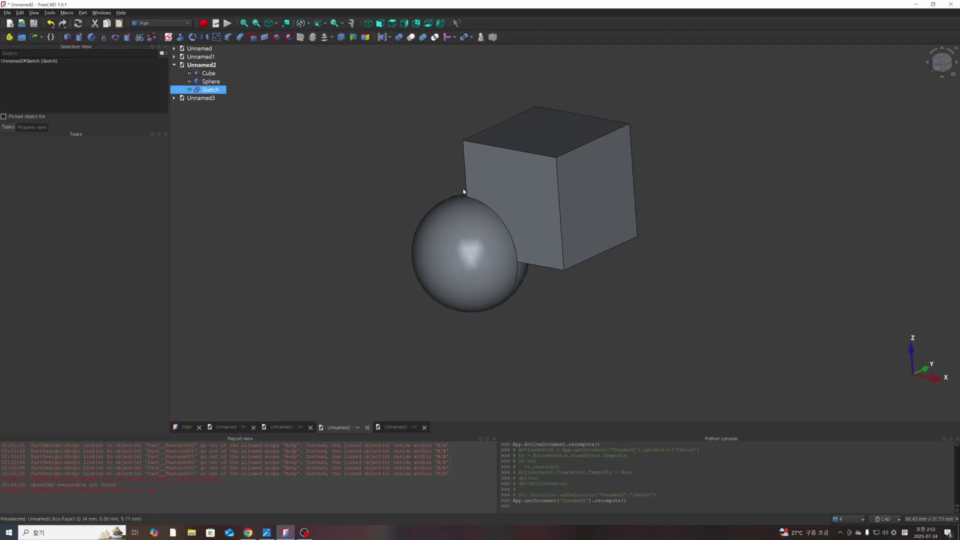
pyautogui.moveTo(482, 180); pyautogui.dragTo(502, 227, button='middle')
# Delete the empty Sketch through its right-click menu.
pyautogui.click(520, 262)
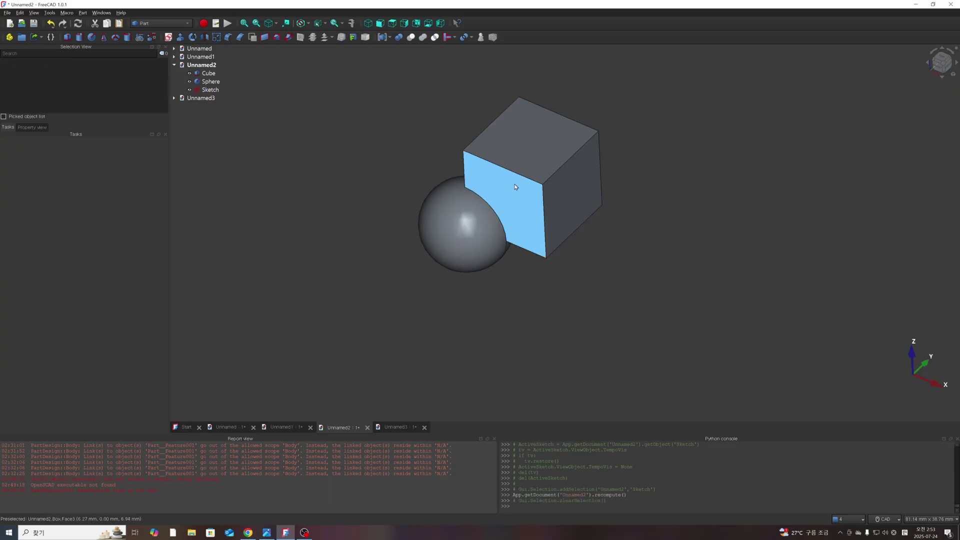
pyautogui.click(450, 198)
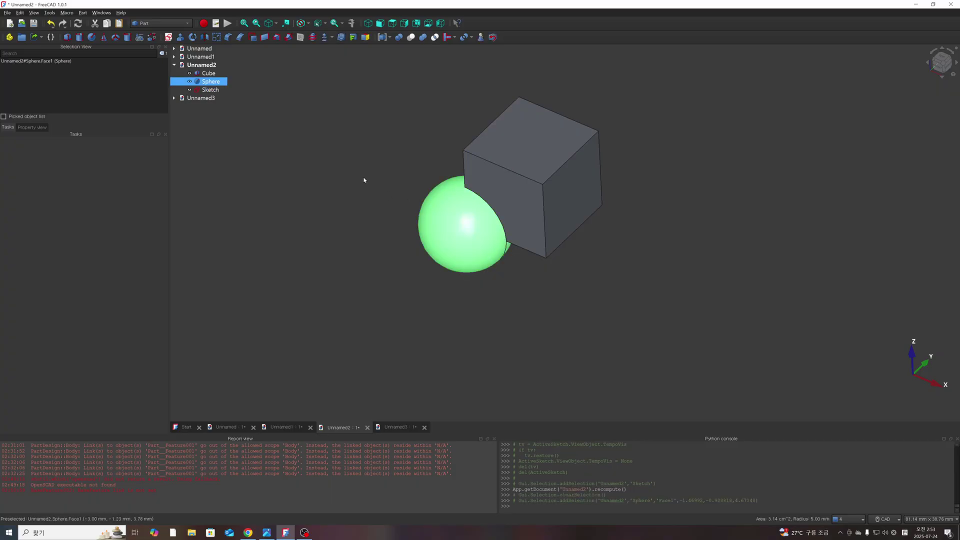
pyautogui.click(364, 180)
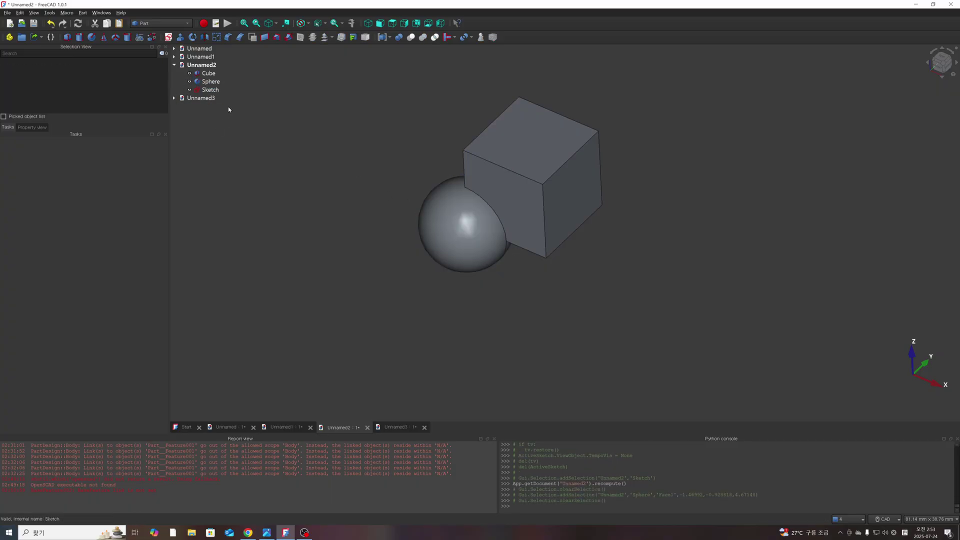
pyautogui.click(210, 90)
pyautogui.click(208, 73)
pyautogui.click(215, 91)
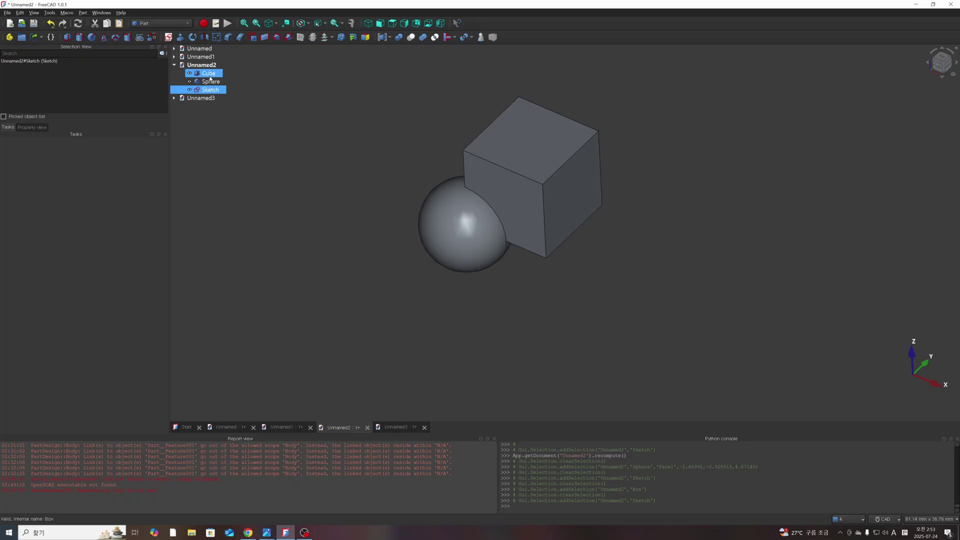
pyautogui.click(209, 73)
pyautogui.click(210, 89)
pyautogui.click(227, 140)
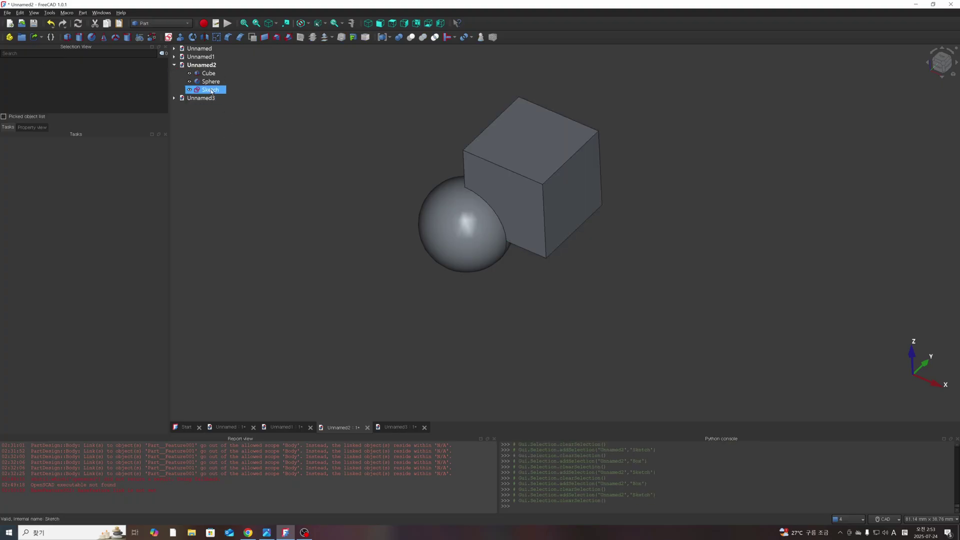
pyautogui.rightClick(210, 89)
pyautogui.click(235, 241)
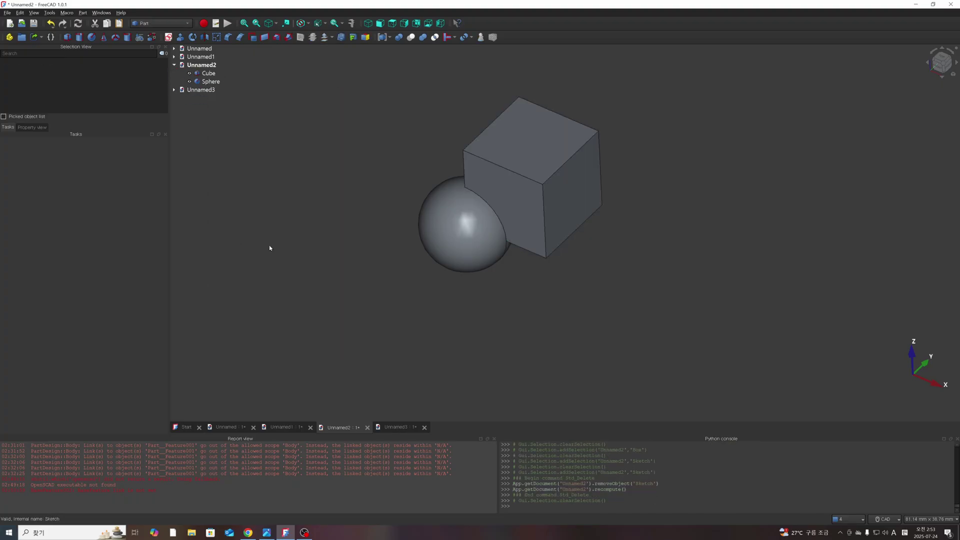
# Orbit the 3D view to inspect the remaining Cube and Sphere.
pyautogui.scroll(1, 425, 220)
pyautogui.scroll(-2, 484, 205)
pyautogui.moveTo(509, 216)
pyautogui.mouseDown(button='middle')
pyautogui.moveTo(508, 109)
pyautogui.moveTo(523, 240)
pyautogui.mouseUp(button='middle')
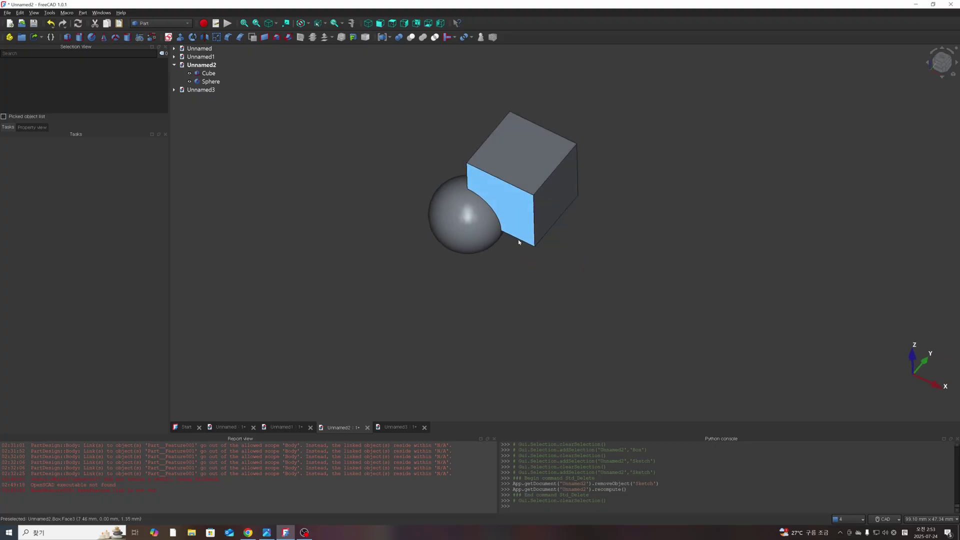
pyautogui.scroll(2, 458, 157)
pyautogui.moveTo(403, 178); pyautogui.dragTo(414, 157, button='middle')
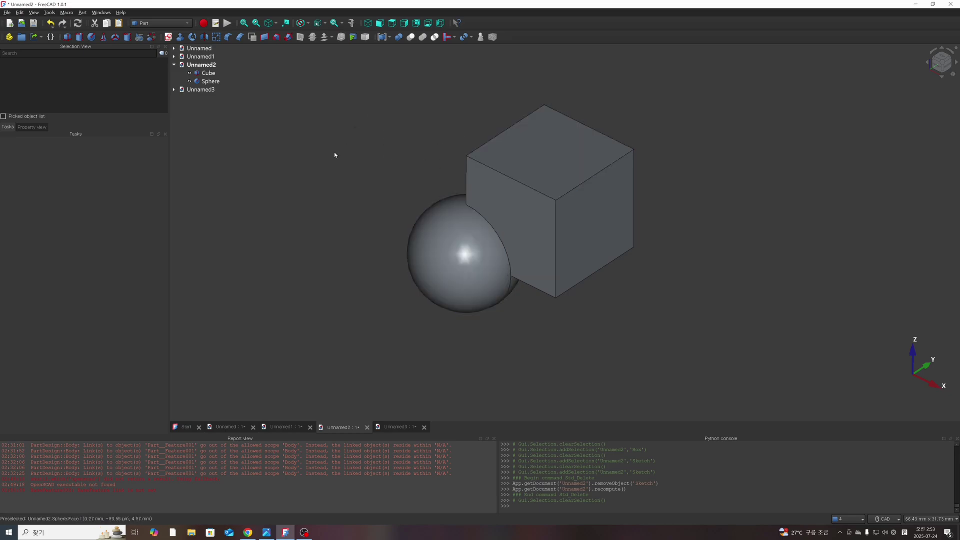
# Fuse Cube and Sphere into one Fusion with a Boolean union.
pyautogui.click(398, 37)
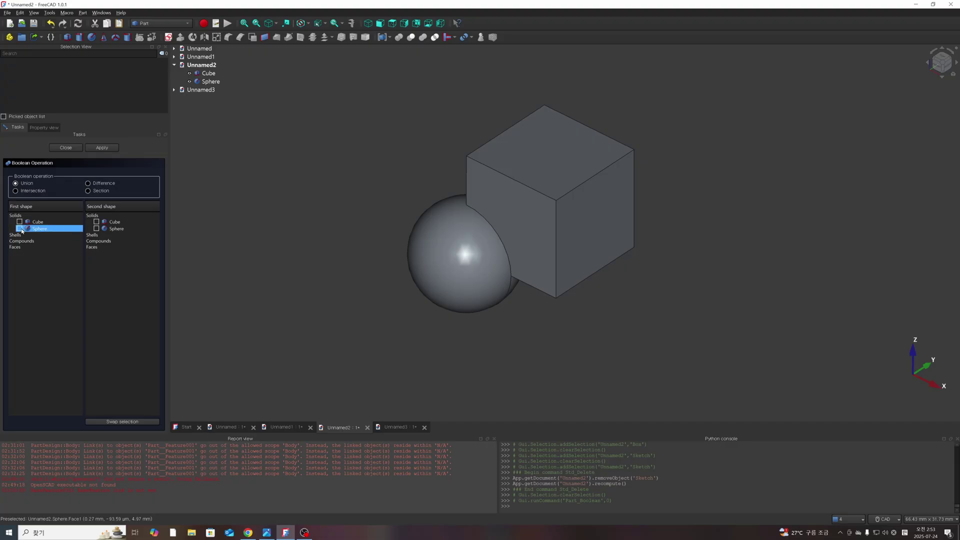
pyautogui.click(19, 222)
pyautogui.click(102, 229)
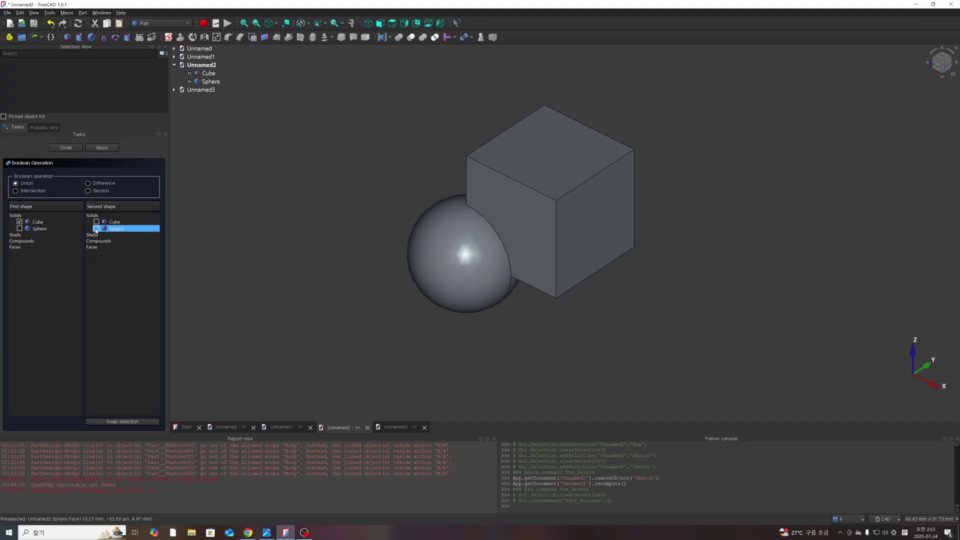
pyautogui.click(96, 229)
pyautogui.click(102, 147)
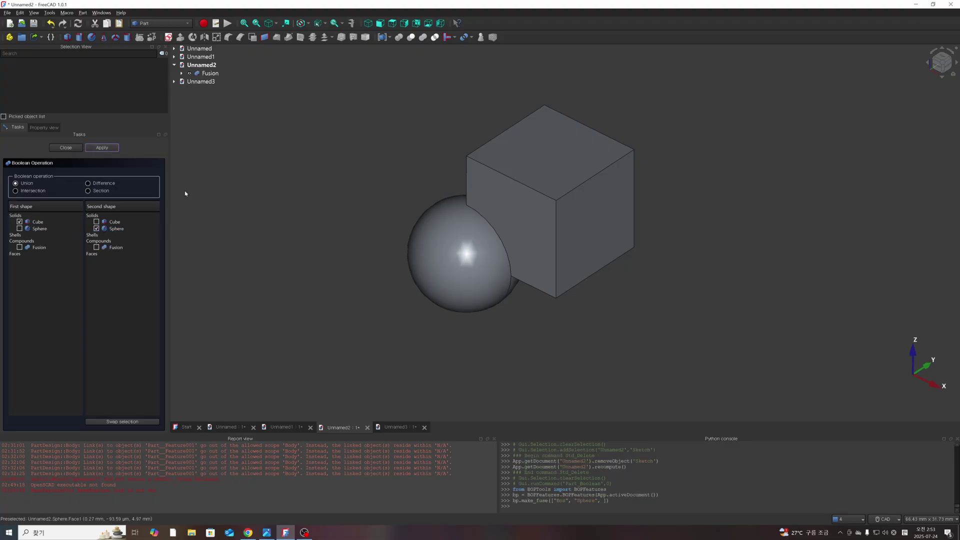
pyautogui.click(210, 74)
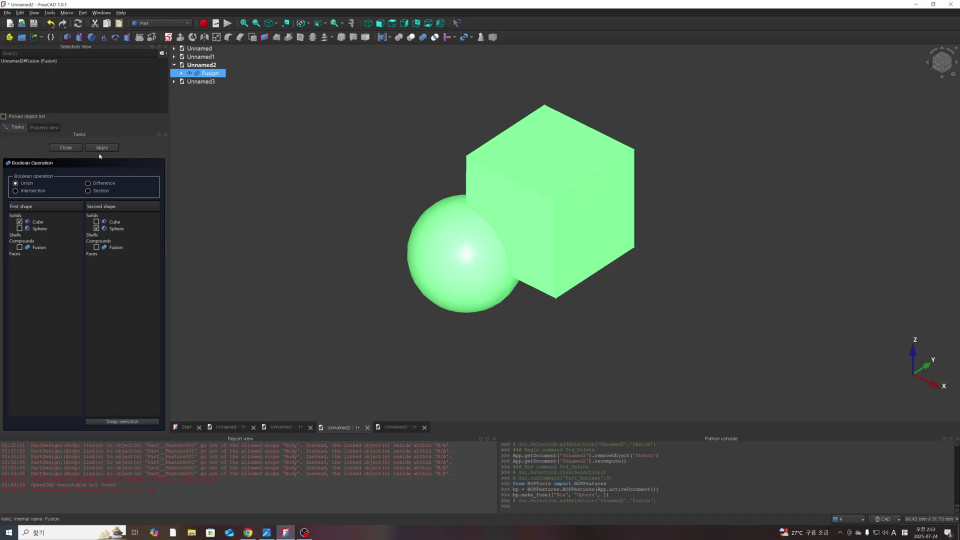
pyautogui.click(66, 147)
# Check the new Fusion in the tree and bring up the workbench list.
pyautogui.click(212, 90)
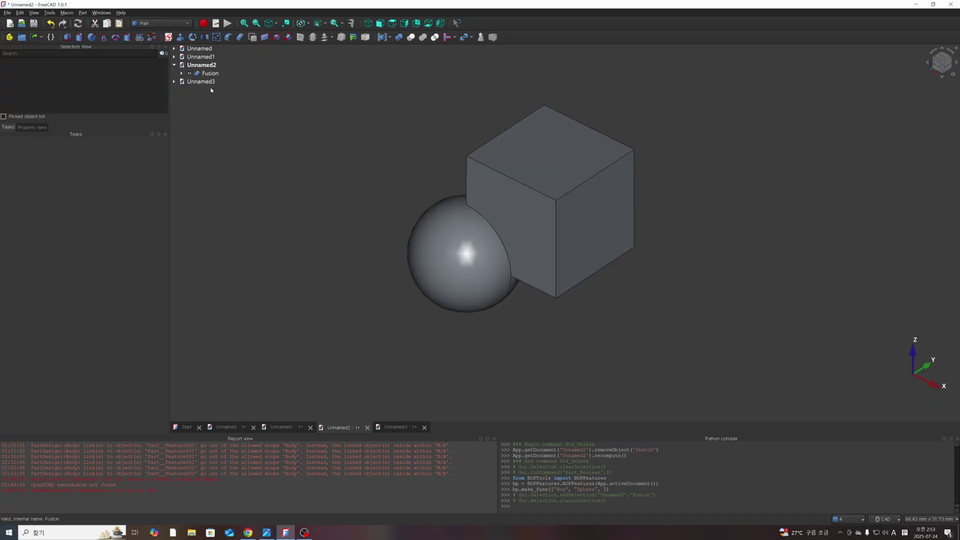
pyautogui.click(207, 75)
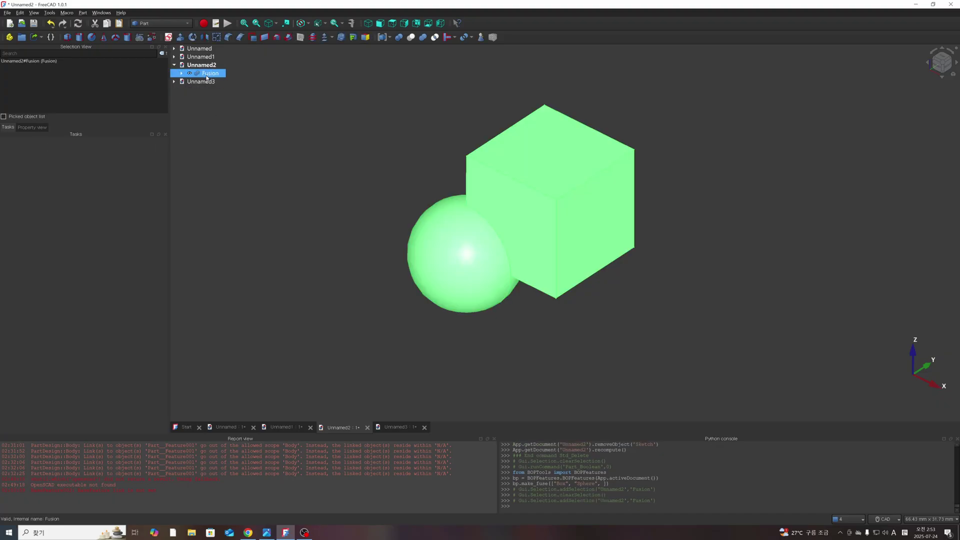
pyautogui.click(360, 159)
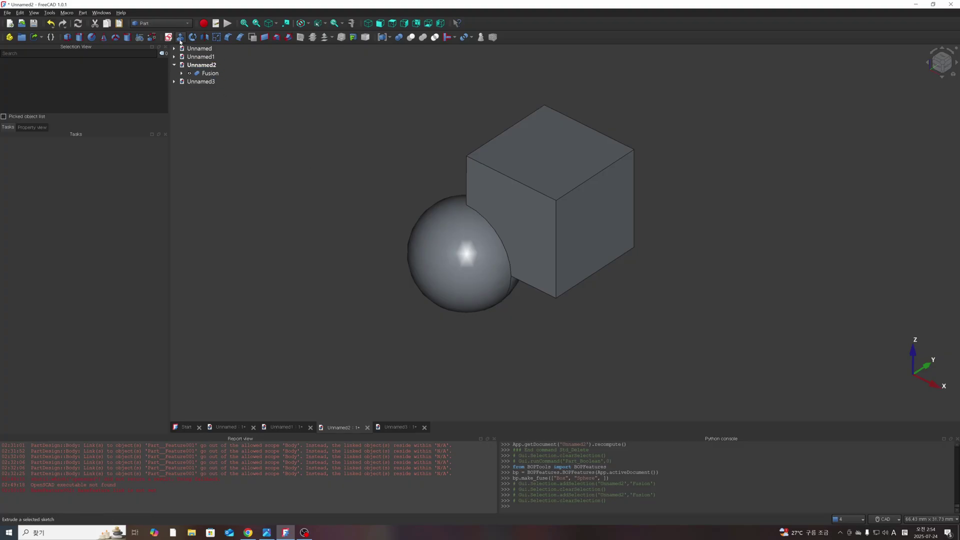
pyautogui.click(160, 23)
# Switch to Part Design, pick the cube's top face and cancel the Active Body prompt.
pyautogui.click(168, 19)
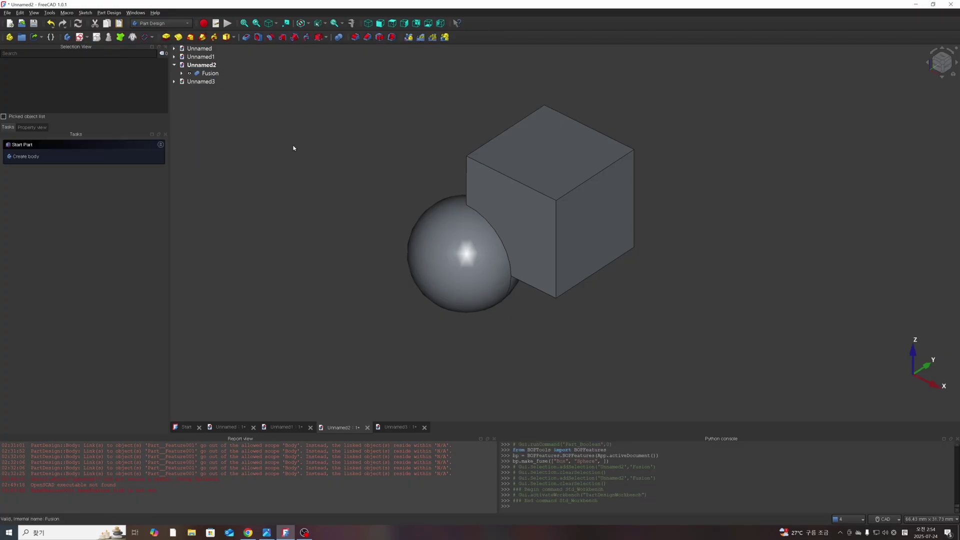
pyautogui.click(547, 150)
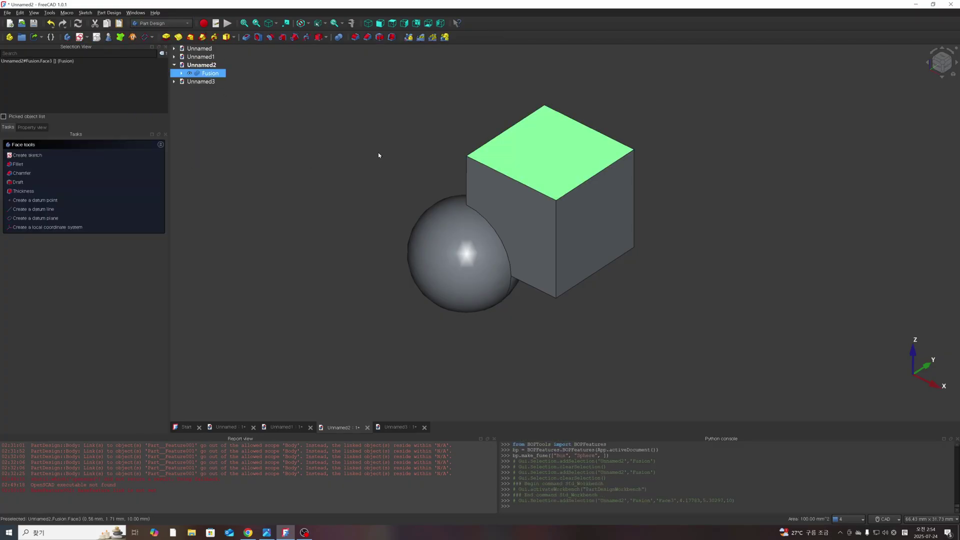
pyautogui.click(351, 183)
pyautogui.click(492, 154)
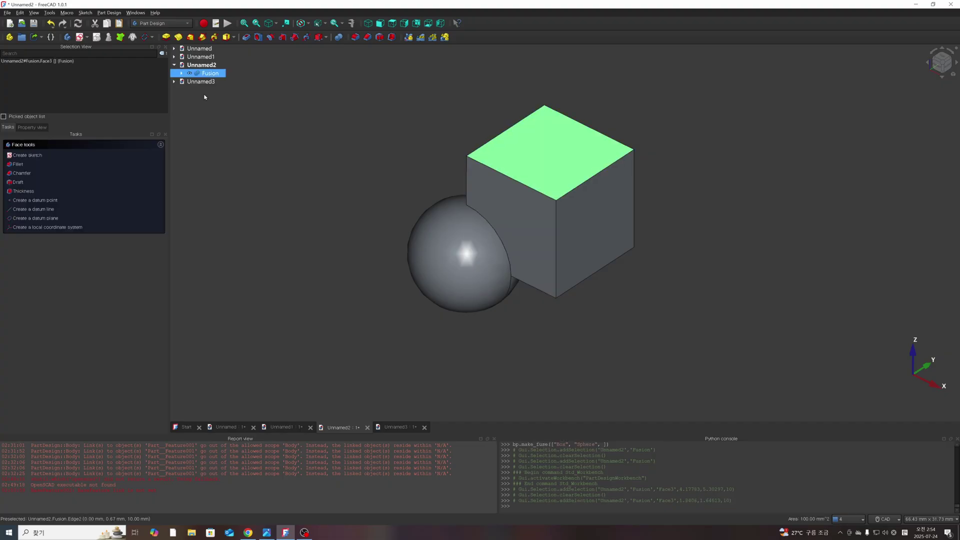
pyautogui.click(80, 37)
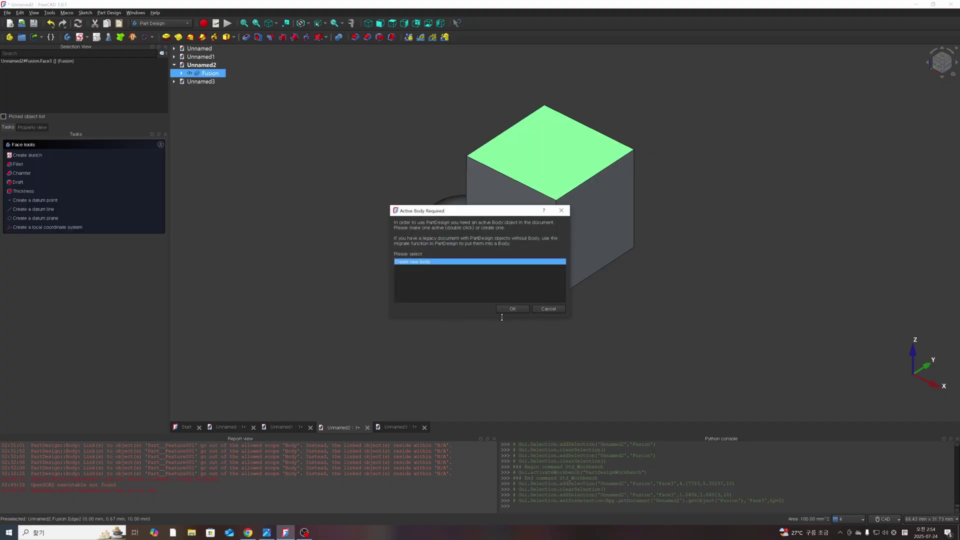
pyautogui.click(549, 308)
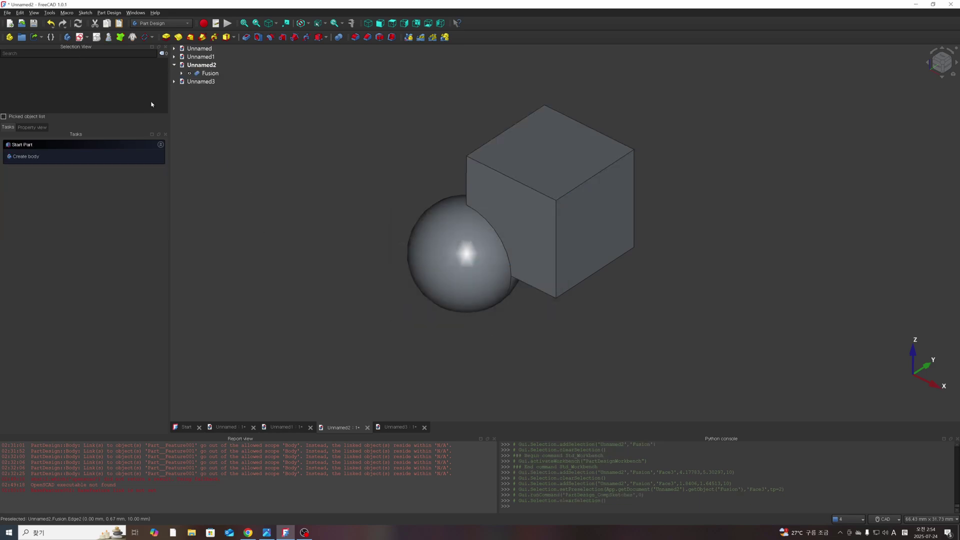
# Create a new Body, drop Fusion into it as BaseFeature, and reselect the cube's top face.
pyautogui.click(67, 37)
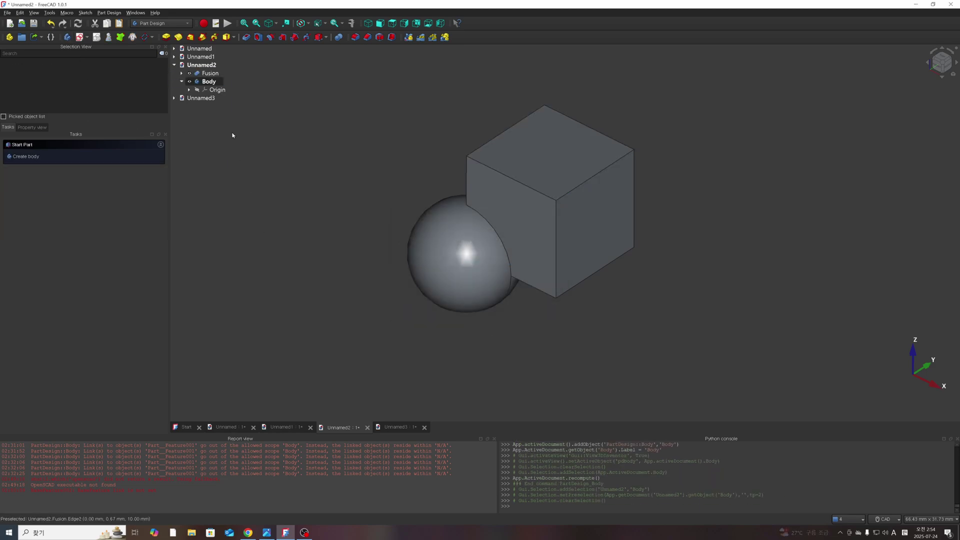
pyautogui.click(210, 73)
pyautogui.click(232, 120)
pyautogui.click(215, 82)
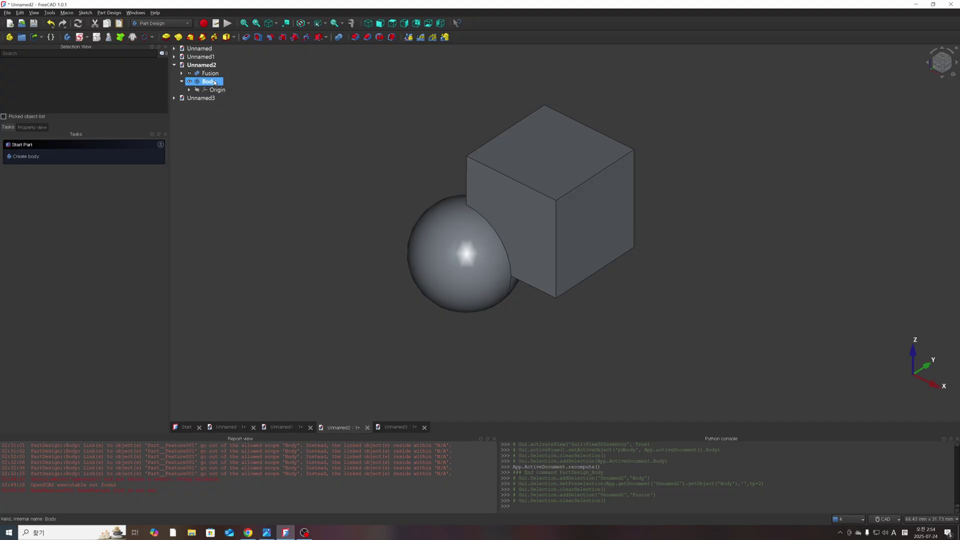
pyautogui.moveTo(210, 73); pyautogui.dragTo(214, 83)
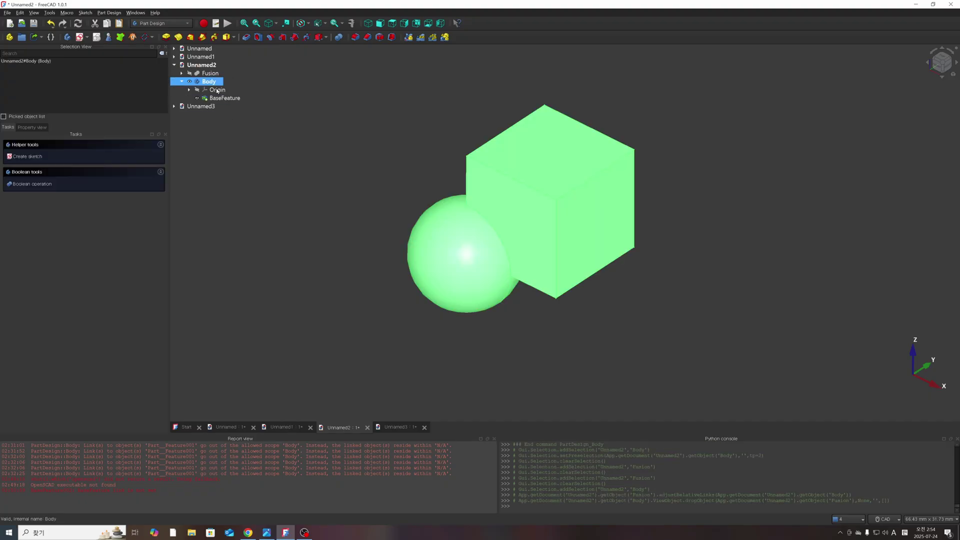
pyautogui.click(229, 118)
pyautogui.click(225, 98)
pyautogui.click(280, 155)
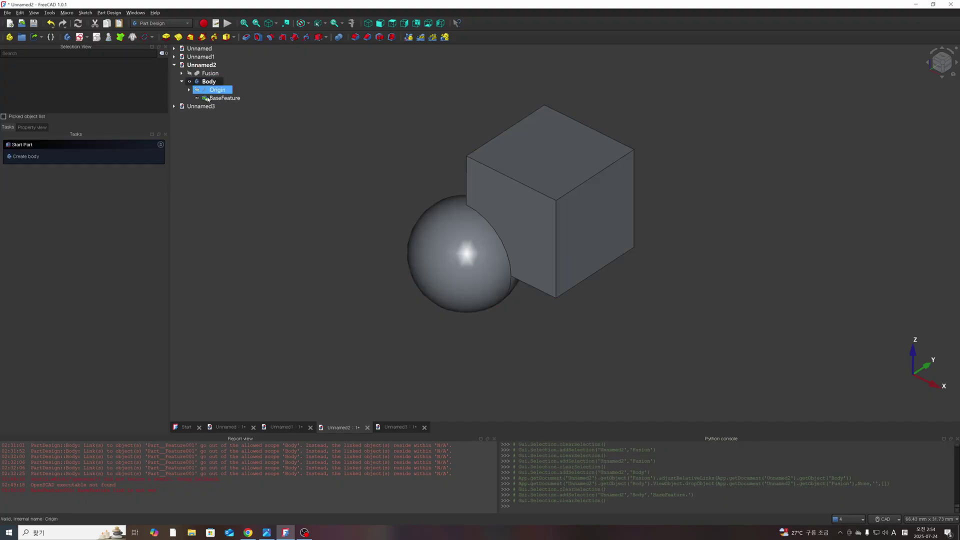
pyautogui.click(523, 165)
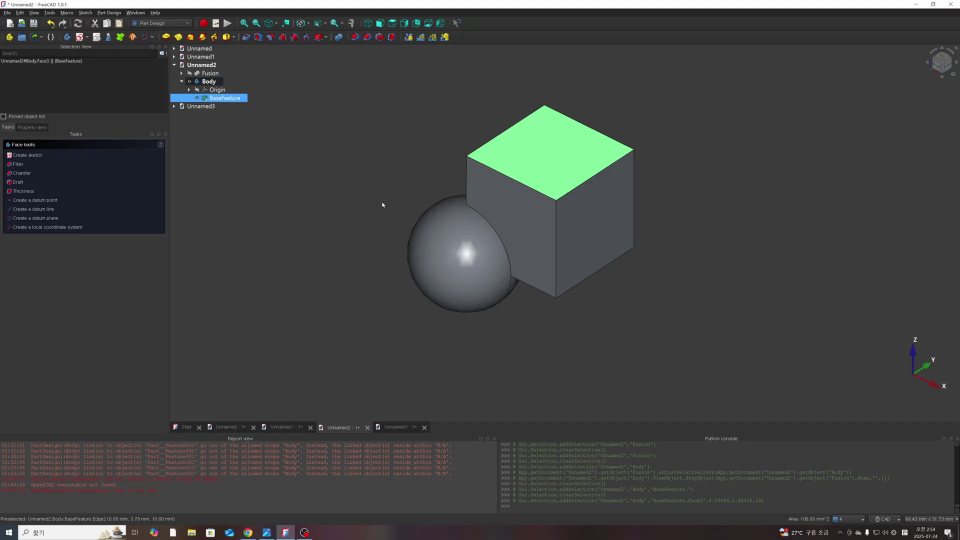
pyautogui.click(335, 175)
pyautogui.click(517, 154)
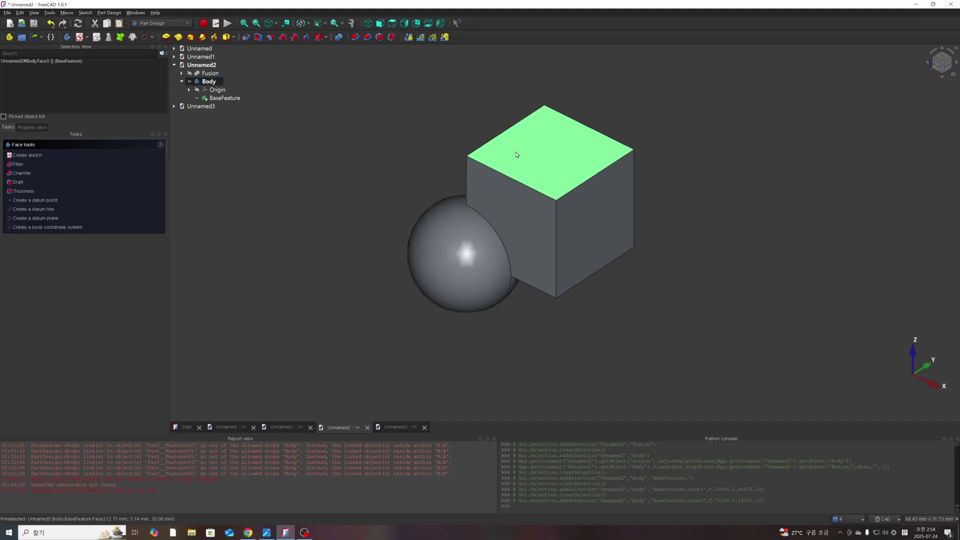
# Sketch a circle on the cube's top face and pocket it into a round hole.
pyautogui.click(81, 37)
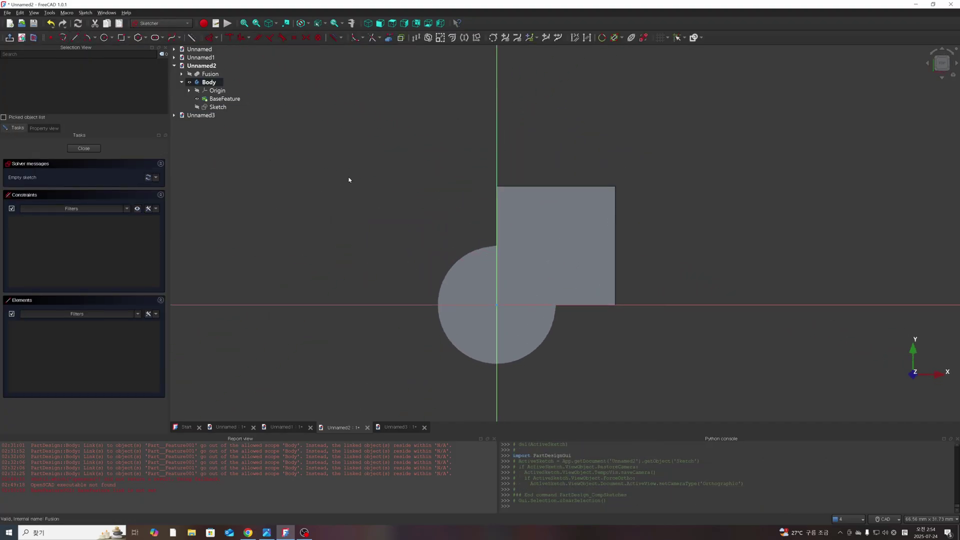
pyautogui.click(104, 37)
pyautogui.click(532, 238)
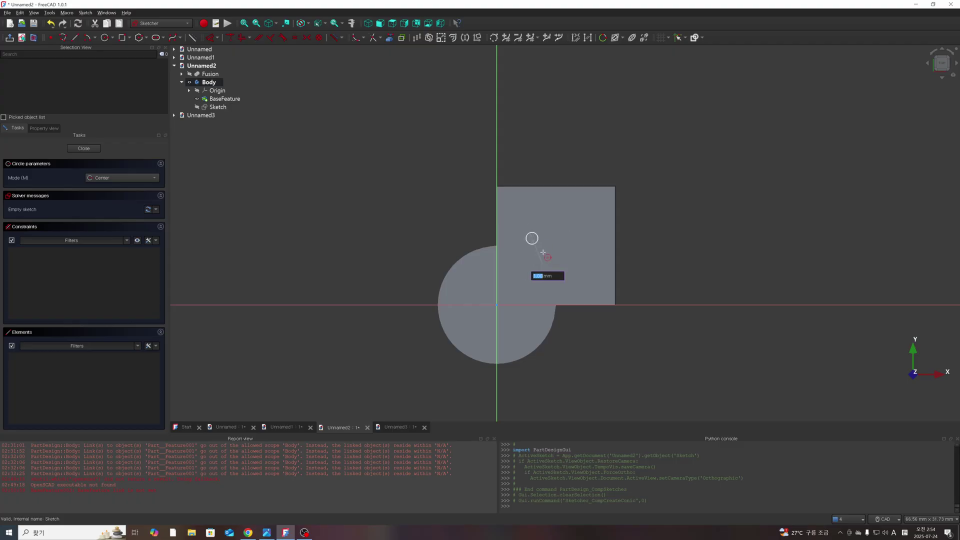
pyautogui.click(550, 245)
pyautogui.click(84, 149)
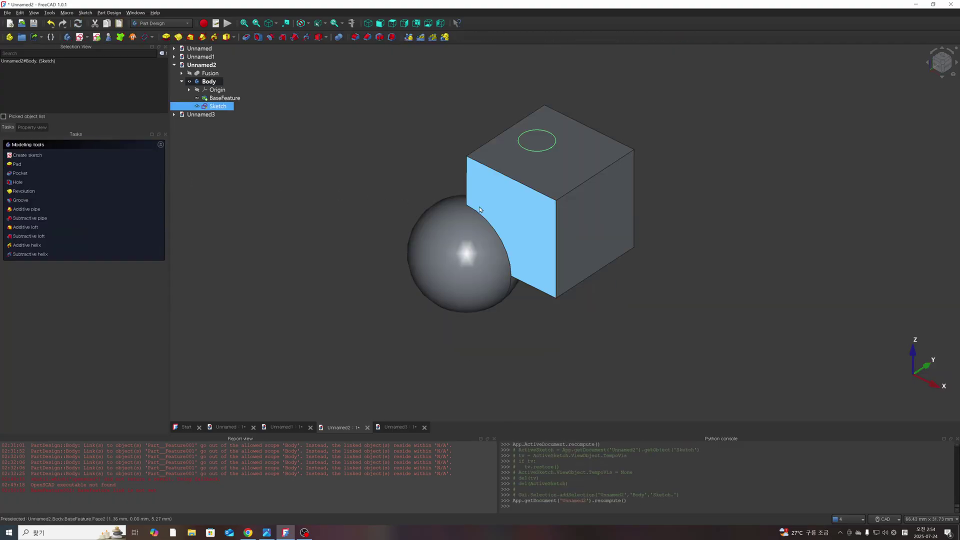
pyautogui.click(246, 37)
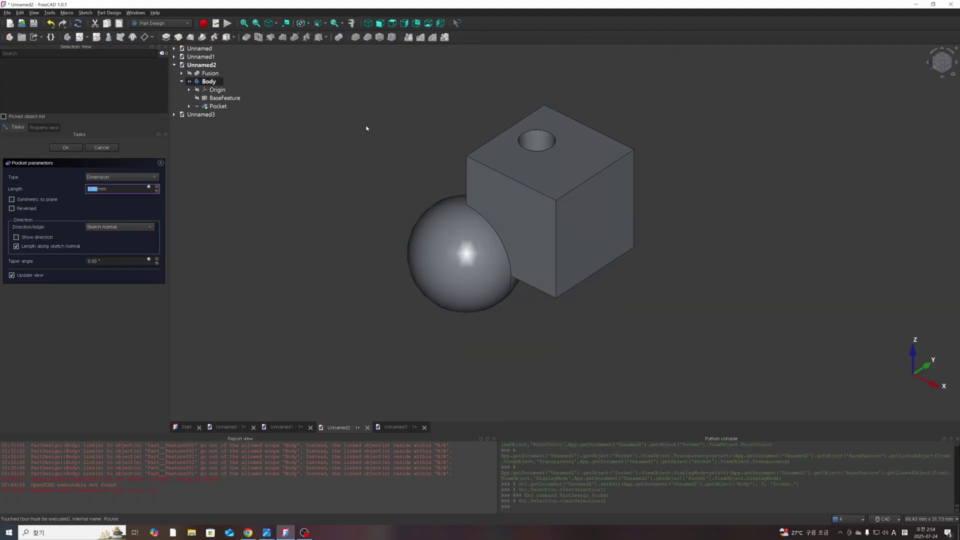
pyautogui.click(65, 148)
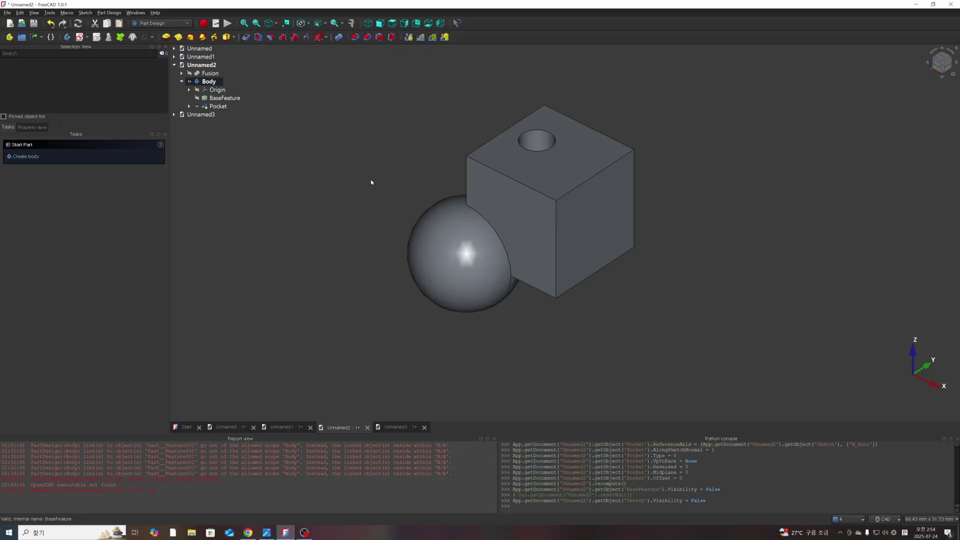
# Review Body, Fusion and the Unnamed2 document in the tree.
pyautogui.click(209, 81)
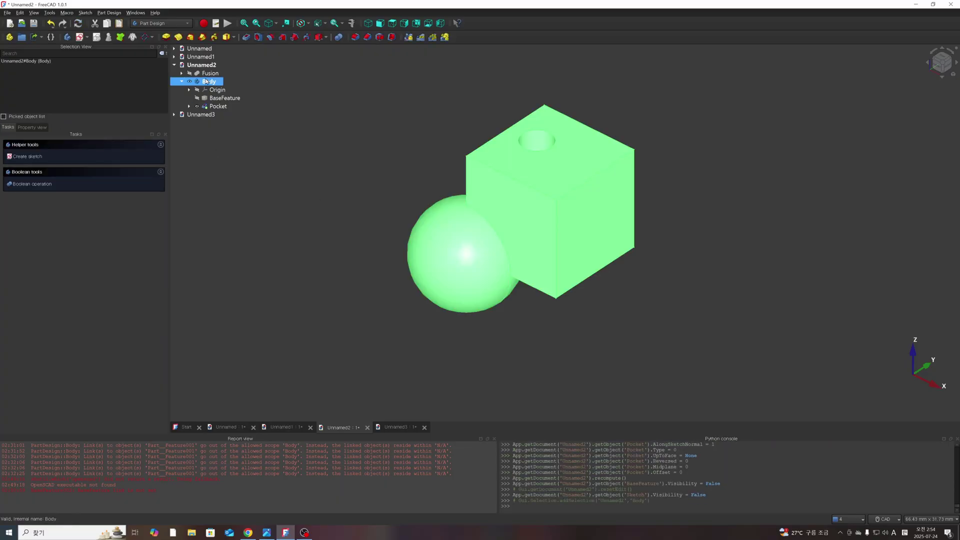
pyautogui.click(210, 73)
pyautogui.click(209, 81)
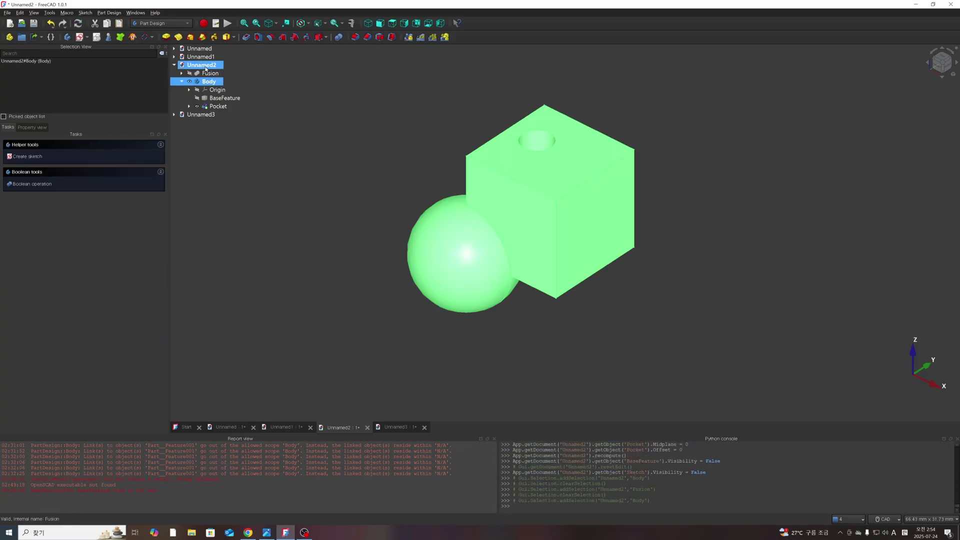
pyautogui.click(210, 73)
pyautogui.click(200, 66)
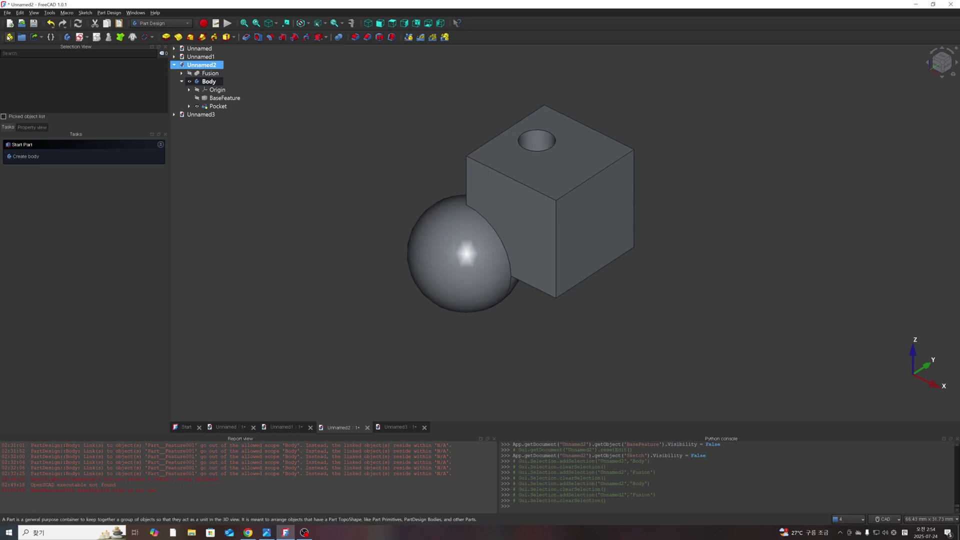
# Create a Part container and move the Body into it.
pyautogui.click(9, 37)
pyautogui.click(207, 114)
pyautogui.click(209, 82)
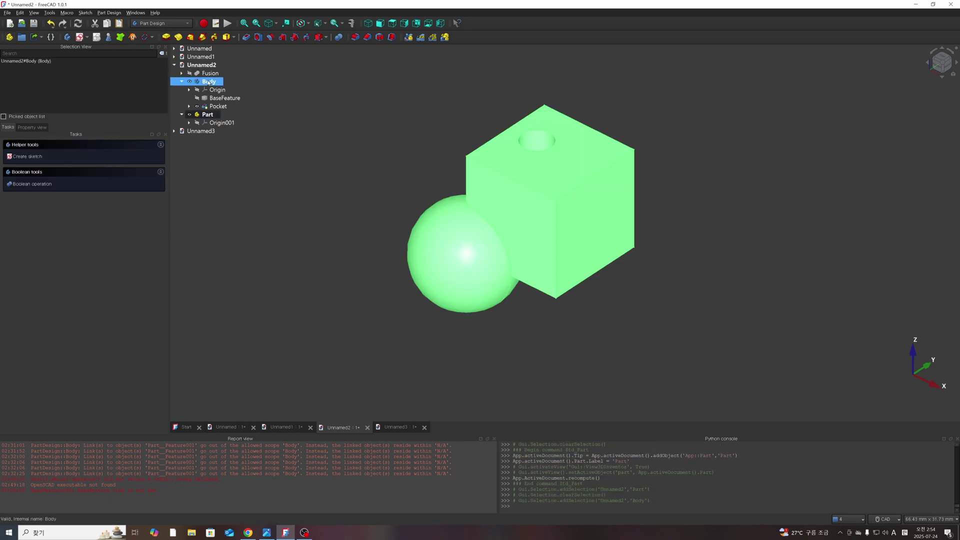
pyautogui.moveTo(208, 81); pyautogui.dragTo(211, 121)
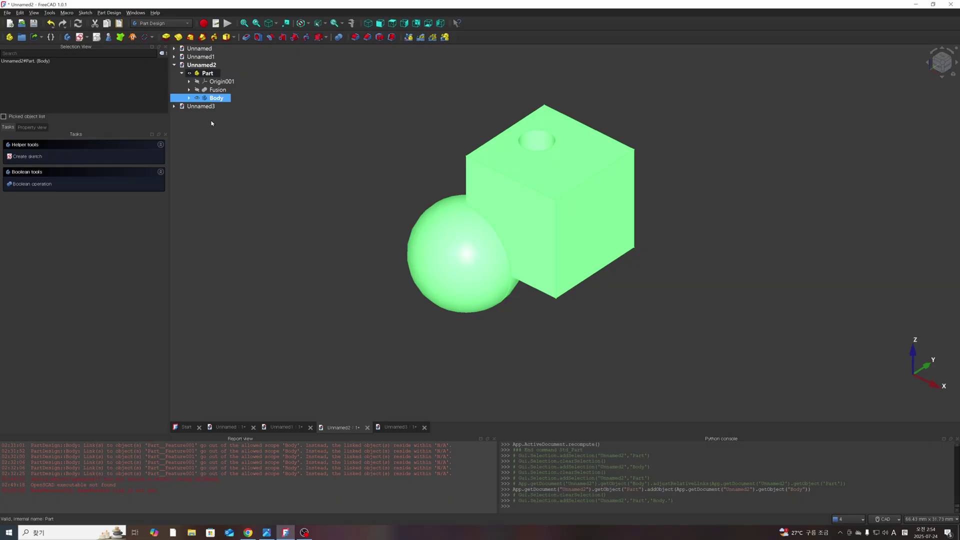
pyautogui.click(279, 185)
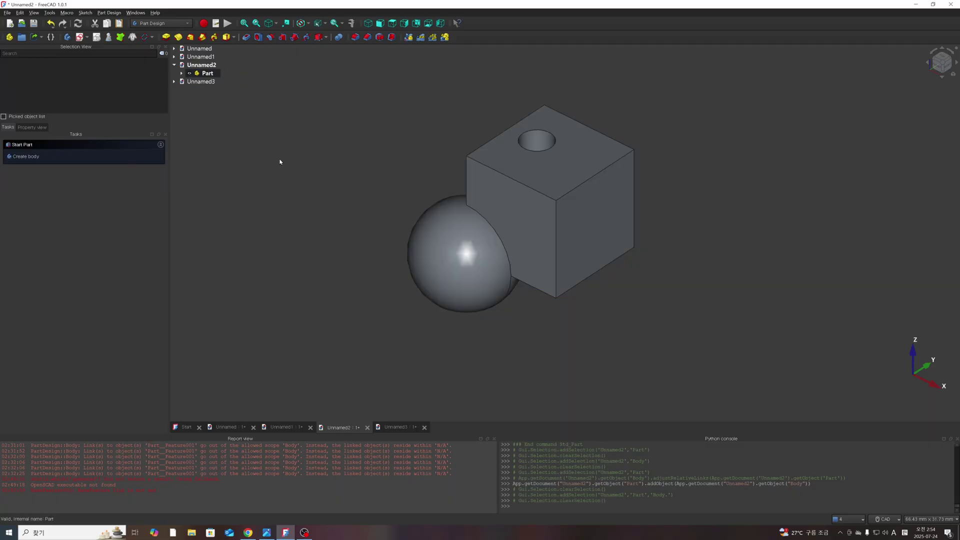
# Orbit the model to inspect the pocketed hole in the cube's top.
pyautogui.scroll(-3, 337, 210)
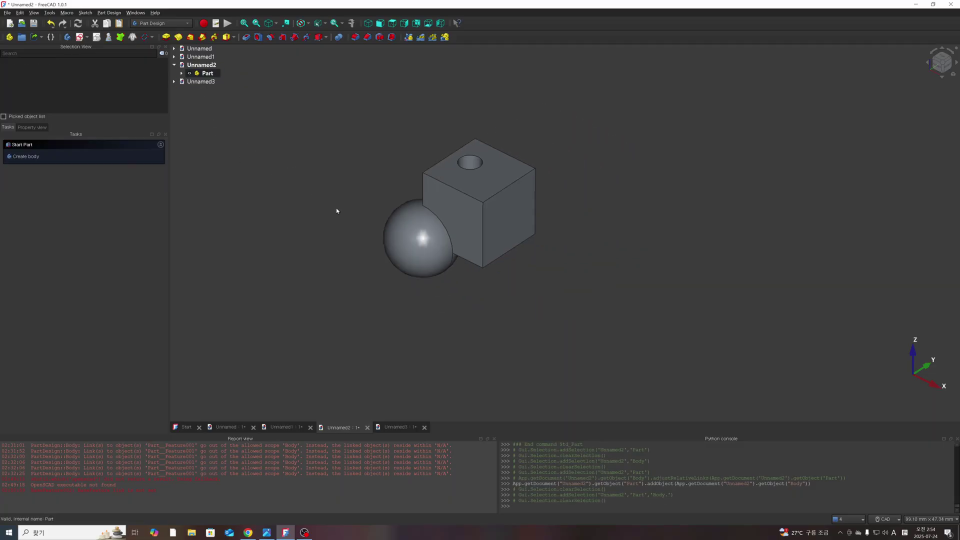
pyautogui.scroll(2, 402, 201)
pyautogui.moveTo(380, 192); pyautogui.dragTo(414, 221, button='middle')
pyautogui.moveTo(402, 160)
pyautogui.mouseDown(button='middle')
pyautogui.moveTo(353, 155)
pyautogui.moveTo(390, 166)
pyautogui.mouseUp(button='middle')
pyautogui.scroll(-2, 330, 189)
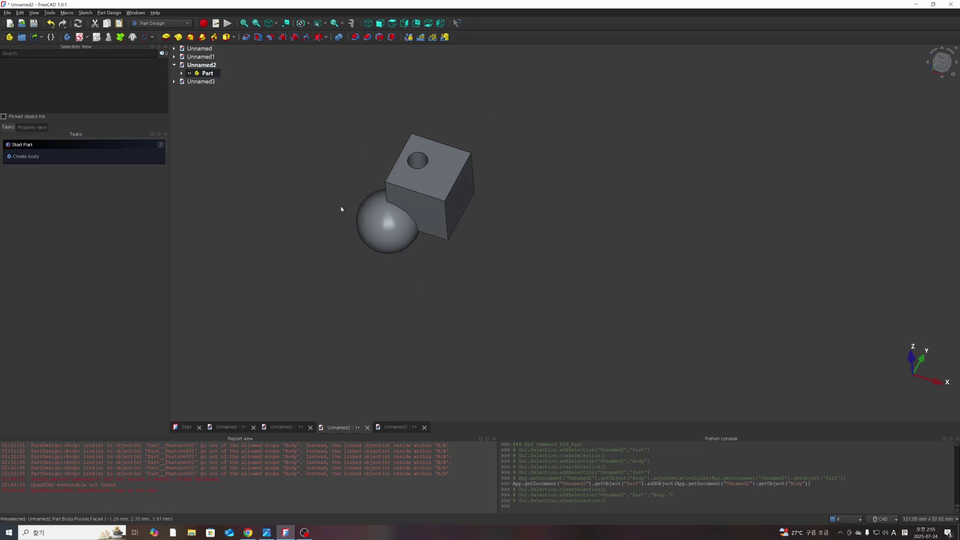
pyautogui.scroll(3, 341, 209)
pyautogui.scroll(-2, 353, 163)
pyautogui.moveTo(369, 146); pyautogui.dragTo(436, 210, button='middle')
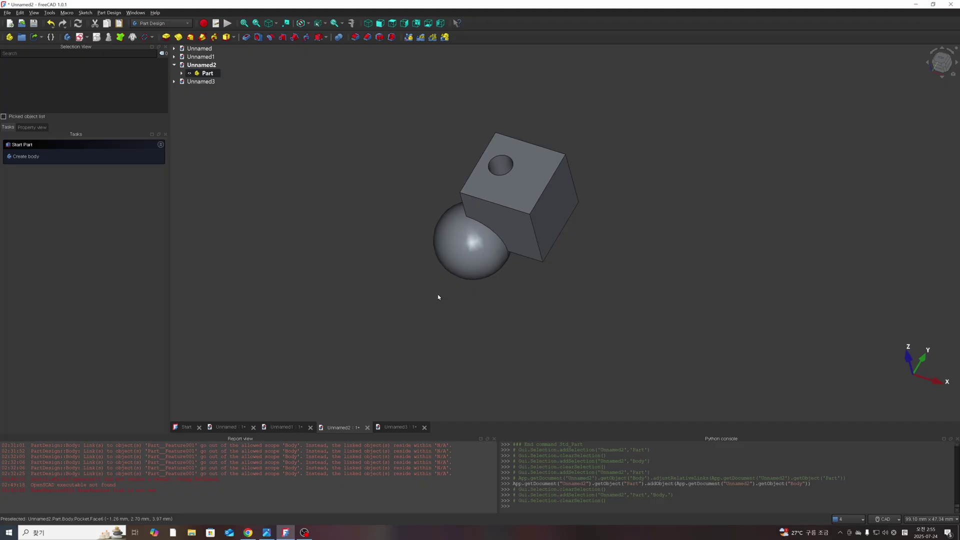
pyautogui.moveTo(438, 297); pyautogui.dragTo(412, 290, button='middle')
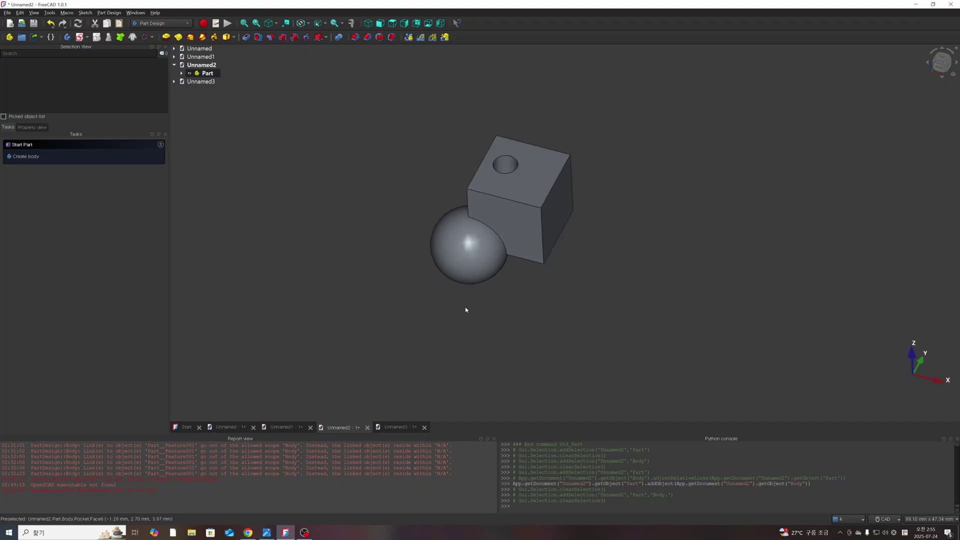